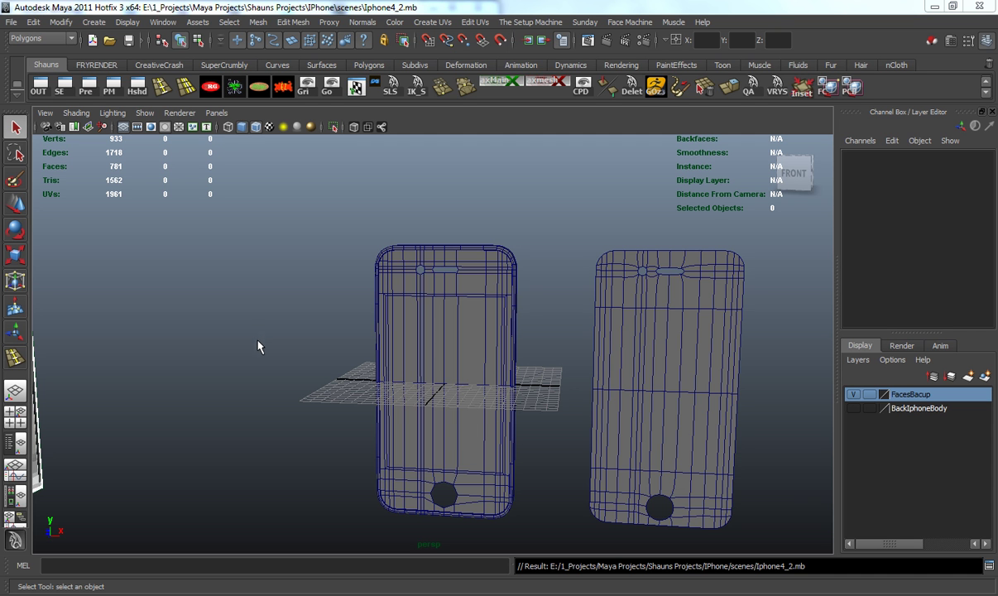
# Examine the separate screen panel, front face and backup face meshes of the phone model
pyautogui.scroll(5, 328, 374)
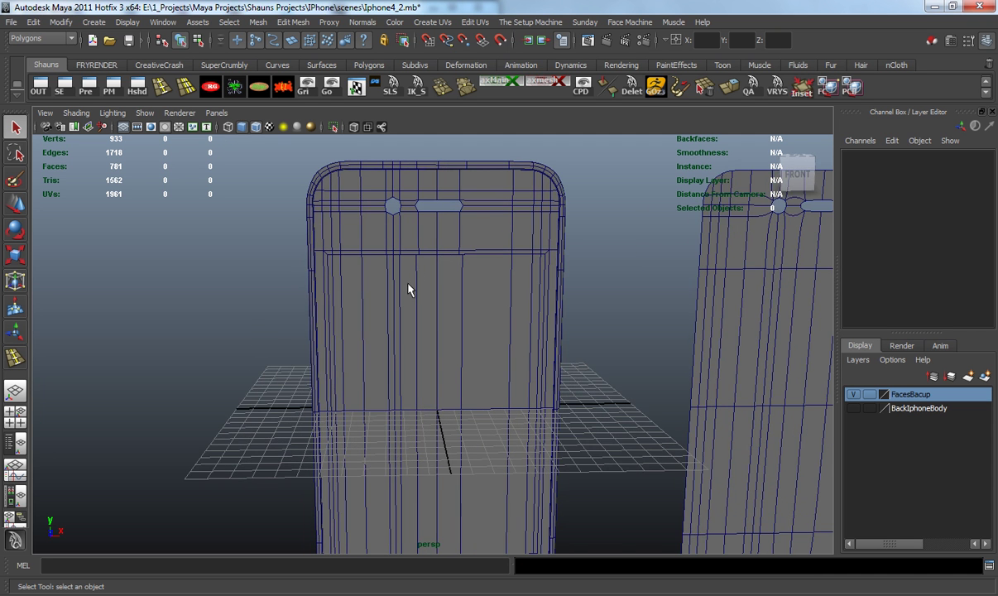
pyautogui.click(445, 253)
pyautogui.click(466, 339)
pyautogui.scroll(-5, 445, 457)
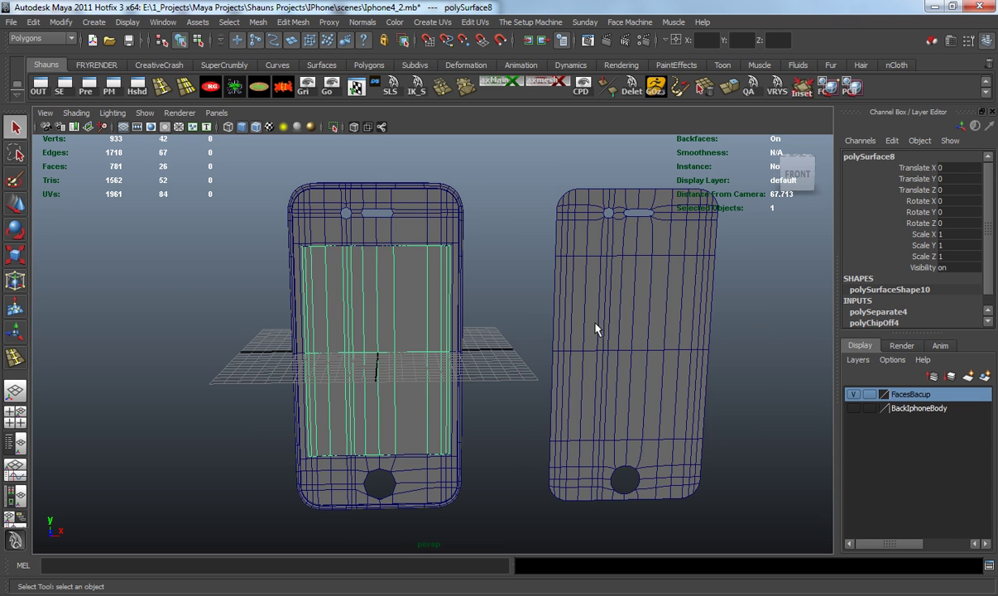
pyautogui.click(616, 338)
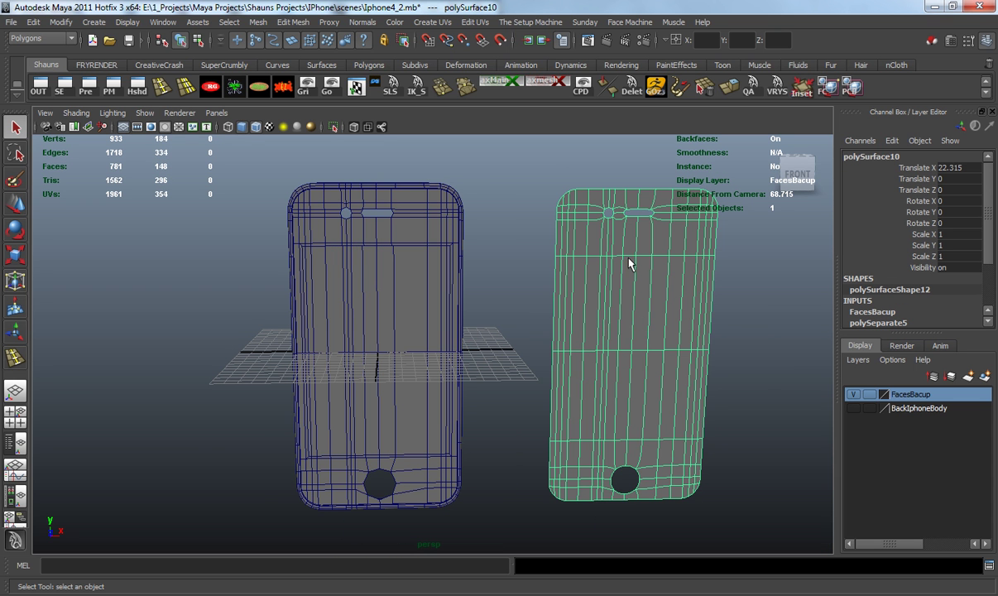
pyautogui.click(404, 235)
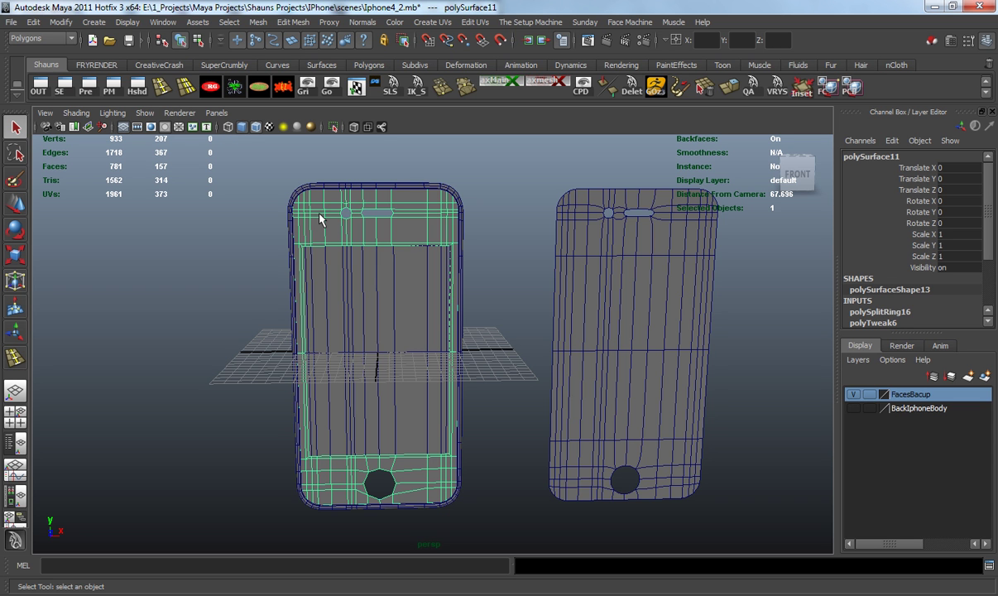
pyautogui.click(367, 307)
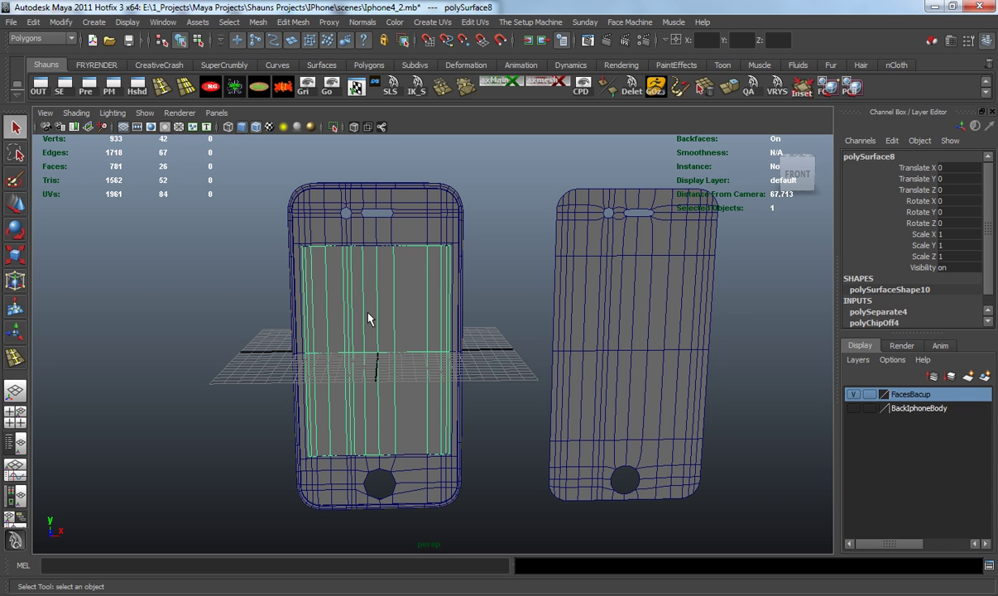
# Move the screen panel forward along Z to about 3.326 to expose the front face's screen opening
pyautogui.keyDown('alt'); pyautogui.moveTo(192, 320); pyautogui.dragTo(315, 340); pyautogui.keyUp('alt')
pyautogui.keyDown('alt'); pyautogui.moveTo(315, 340); pyautogui.dragTo(411, 356, button='middle'); pyautogui.keyUp('alt')
pyautogui.scroll(5, 411, 356)
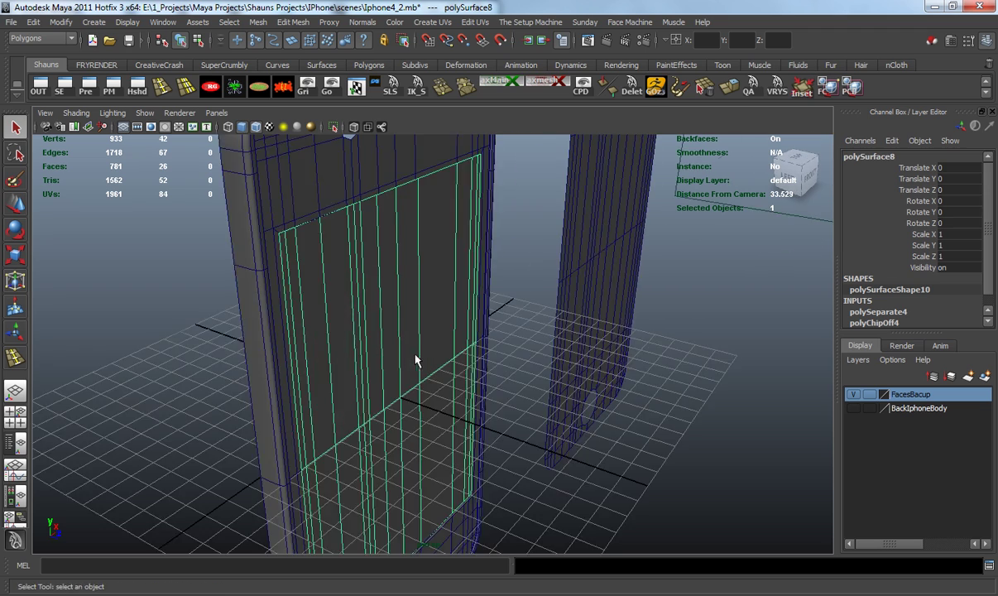
pyautogui.keyDown('alt'); pyautogui.moveTo(411, 361); pyautogui.dragTo(448, 331); pyautogui.keyUp('alt')
pyautogui.press('w')
pyautogui.keyDown('alt'); pyautogui.moveTo(429, 370); pyautogui.dragTo(384, 348); pyautogui.keyUp('alt')
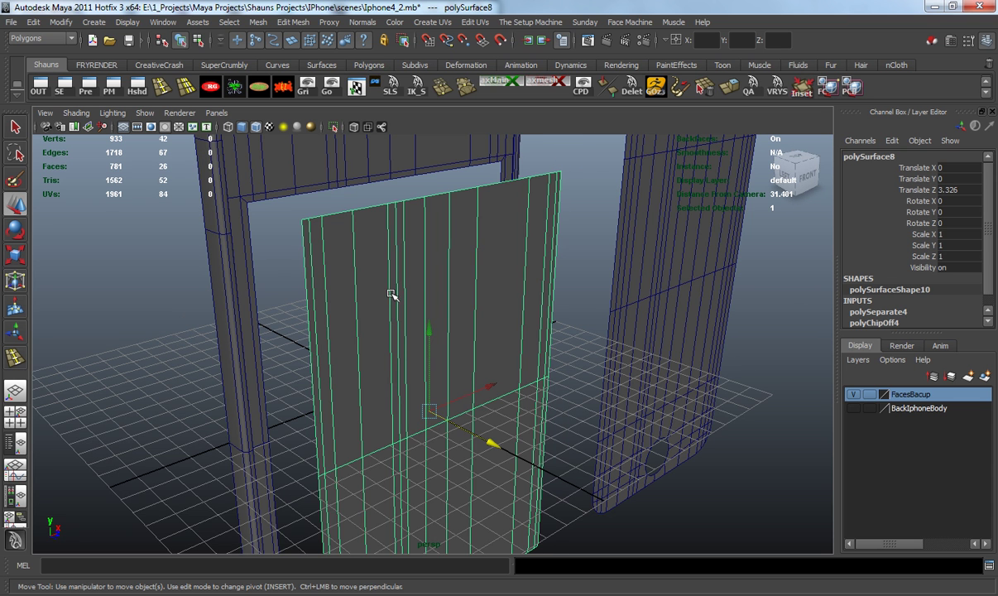
pyautogui.click(151, 333)
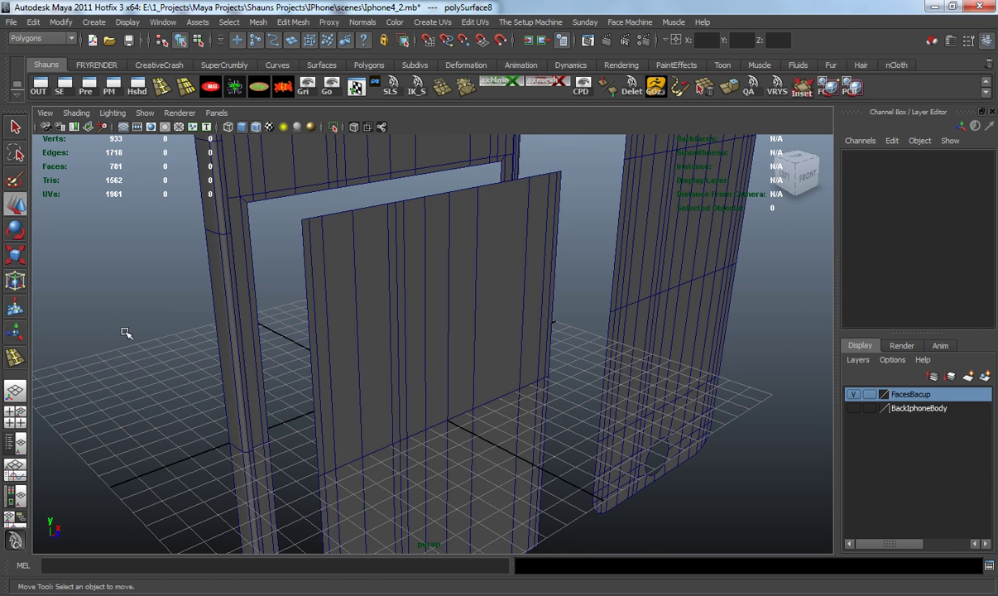
pyautogui.keyDown('alt'); pyautogui.moveTo(151, 333); pyautogui.dragTo(245, 385); pyautogui.keyUp('alt')
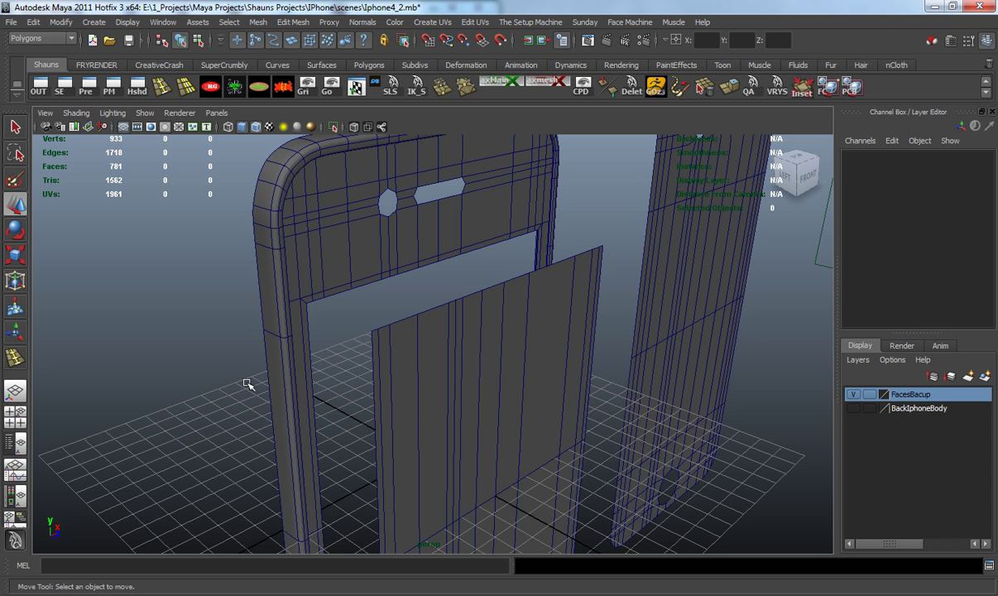
# Inspect the front face and its screen opening in the perspective and side views
pyautogui.click(338, 244)
pyautogui.keyDown('alt'); pyautogui.moveTo(276, 292); pyautogui.dragTo(294, 354, button='middle'); pyautogui.keyUp('alt')
pyautogui.scroll(3, 295, 354)
pyautogui.keyDown('alt'); pyautogui.moveTo(295, 354); pyautogui.dragTo(315, 350); pyautogui.keyUp('alt')
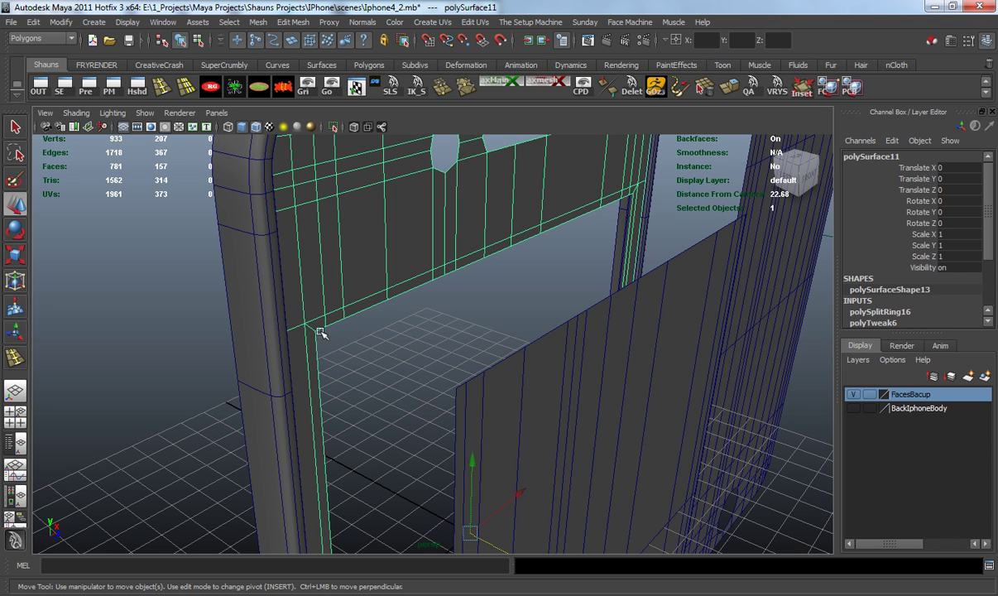
pyautogui.scroll(-5, 321, 336)
pyautogui.keyDown('alt'); pyautogui.moveTo(322, 336); pyautogui.dragTo(259, 347); pyautogui.keyUp('alt')
pyautogui.press('space')
pyautogui.press('space')
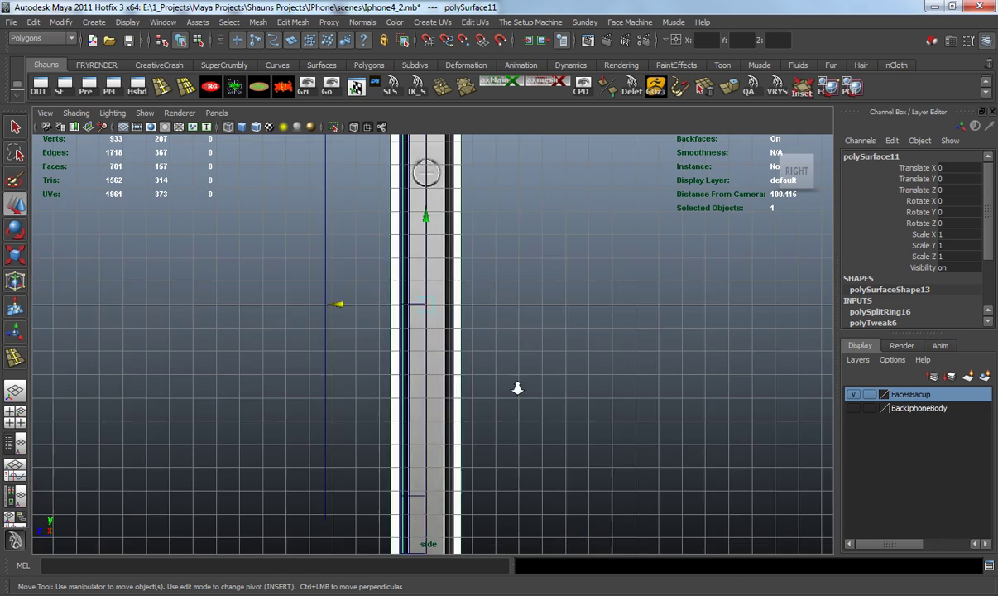
pyautogui.keyDown('alt'); pyautogui.moveTo(493, 356); pyautogui.dragTo(463, 293, button='right'); pyautogui.keyUp('alt')
pyautogui.keyDown('alt'); pyautogui.moveTo(464, 292); pyautogui.dragTo(488, 379, button='middle'); pyautogui.keyUp('alt')
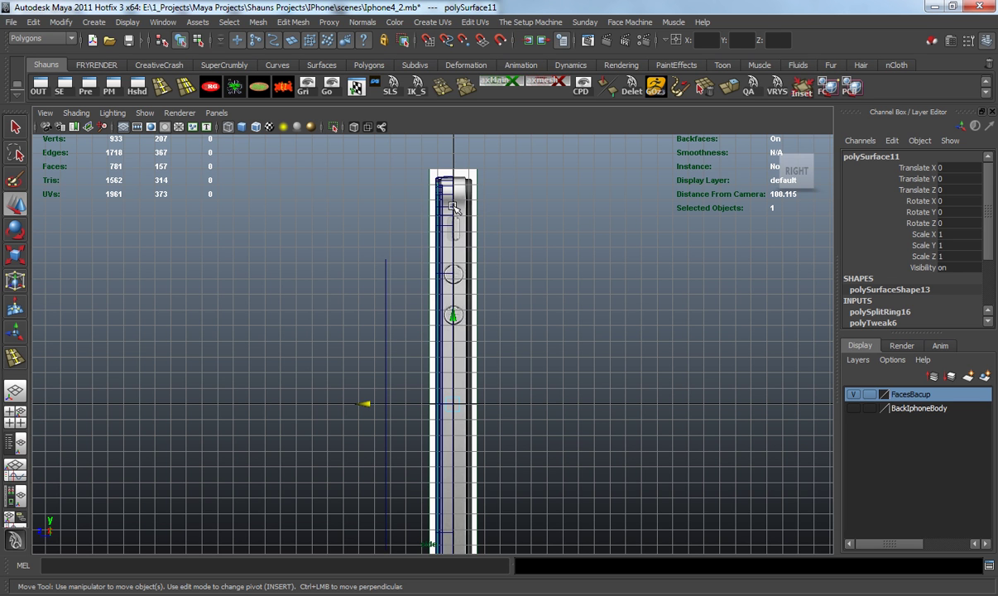
pyautogui.keyDown('alt'); pyautogui.moveTo(395, 354); pyautogui.dragTo(375, 293, button='middle'); pyautogui.keyUp('alt')
pyautogui.press('space')
pyautogui.press('space')
pyautogui.keyDown('alt'); pyautogui.moveTo(484, 305); pyautogui.dragTo(525, 327); pyautogui.keyUp('alt')
pyautogui.scroll(5, 480, 365)
pyautogui.keyDown('alt'); pyautogui.moveTo(448, 355); pyautogui.dragTo(464, 351); pyautogui.keyUp('alt')
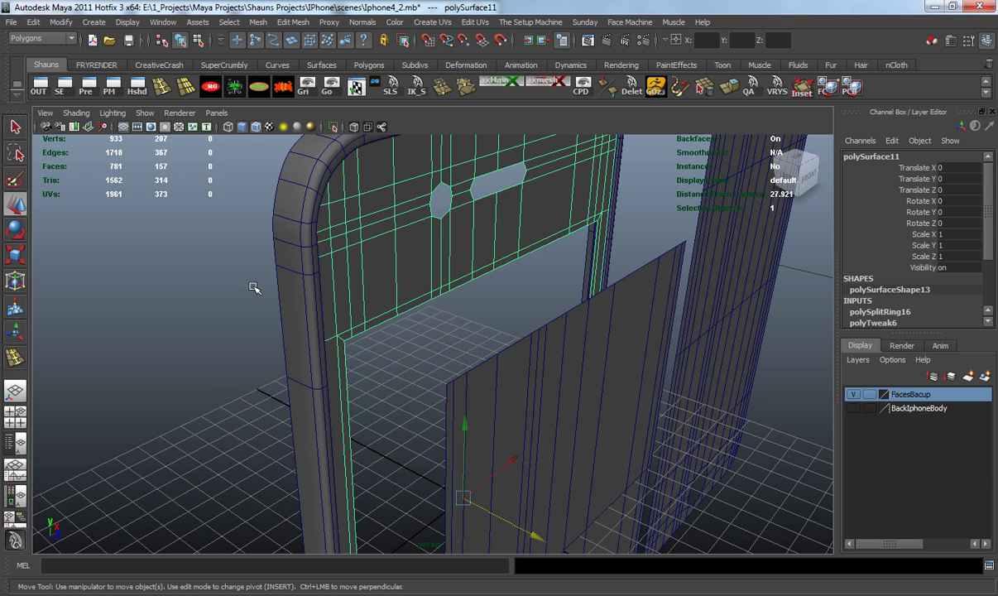
pyautogui.moveTo(401, 288); pyautogui.dragTo(402, 261, button='right')
pyautogui.scroll(4, 398, 307)
pyautogui.keyDown('alt'); pyautogui.moveTo(398, 308); pyautogui.dragTo(398, 356, button='middle'); pyautogui.keyUp('alt')
pyautogui.scroll(3, 401, 323)
pyautogui.click(411, 308)
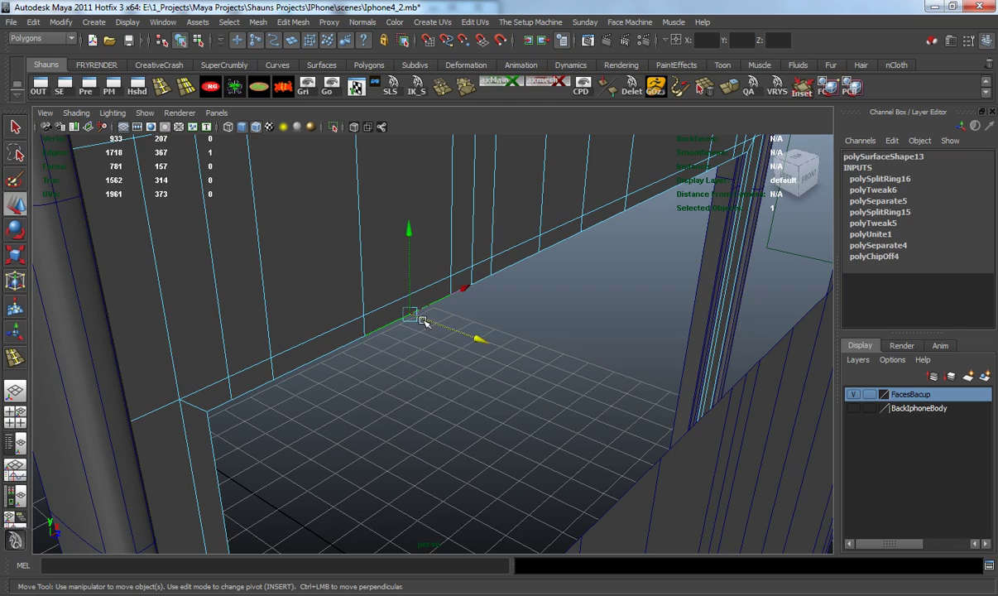
pyautogui.keyDown('alt'); pyautogui.moveTo(461, 364); pyautogui.dragTo(417, 254); pyautogui.keyUp('alt')
# Put the screen panel on a new display layer and hide that layer
pyautogui.moveTo(423, 240); pyautogui.dragTo(460, 237, button='right')
pyautogui.keyDown('alt'); pyautogui.moveTo(431, 271); pyautogui.dragTo(399, 284, button='right'); pyautogui.keyUp('alt')
pyautogui.keyDown('alt'); pyautogui.moveTo(423, 298); pyautogui.dragTo(468, 311); pyautogui.keyUp('alt')
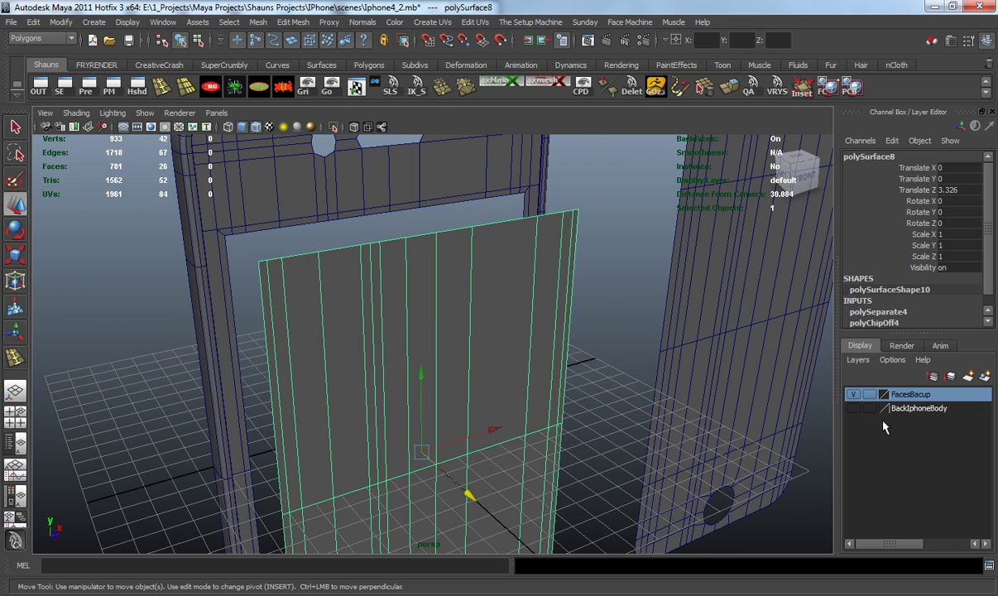
pyautogui.click(984, 378)
pyautogui.click(853, 394)
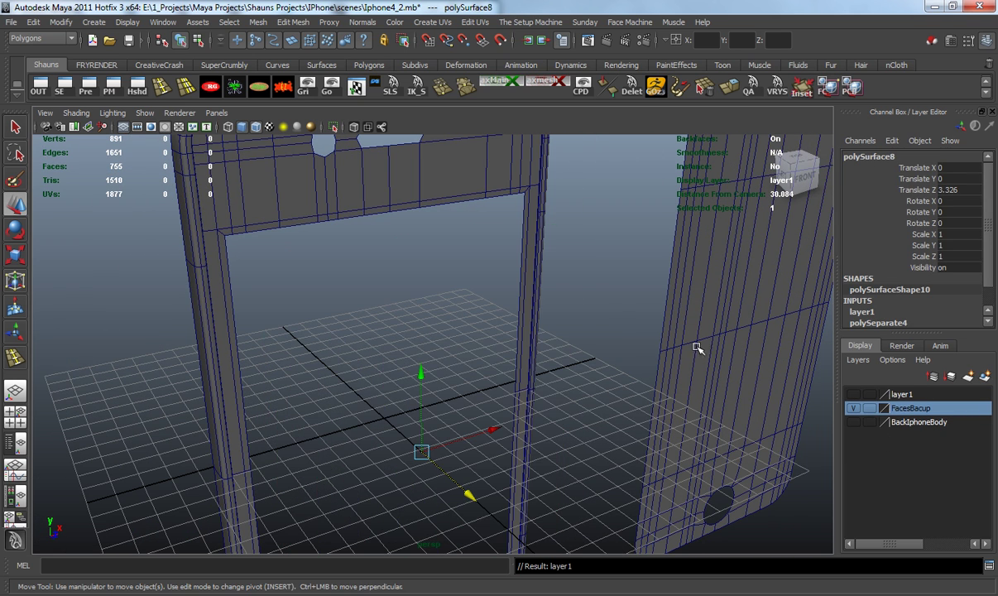
# Select the complete border edge loop around the front face's screen opening
pyautogui.click(422, 301)
pyautogui.keyDown('alt'); pyautogui.moveTo(422, 301); pyautogui.dragTo(387, 307); pyautogui.keyUp('alt')
pyautogui.moveTo(389, 304); pyautogui.dragTo(389, 284, button='right')
pyautogui.scroll(5, 385, 358)
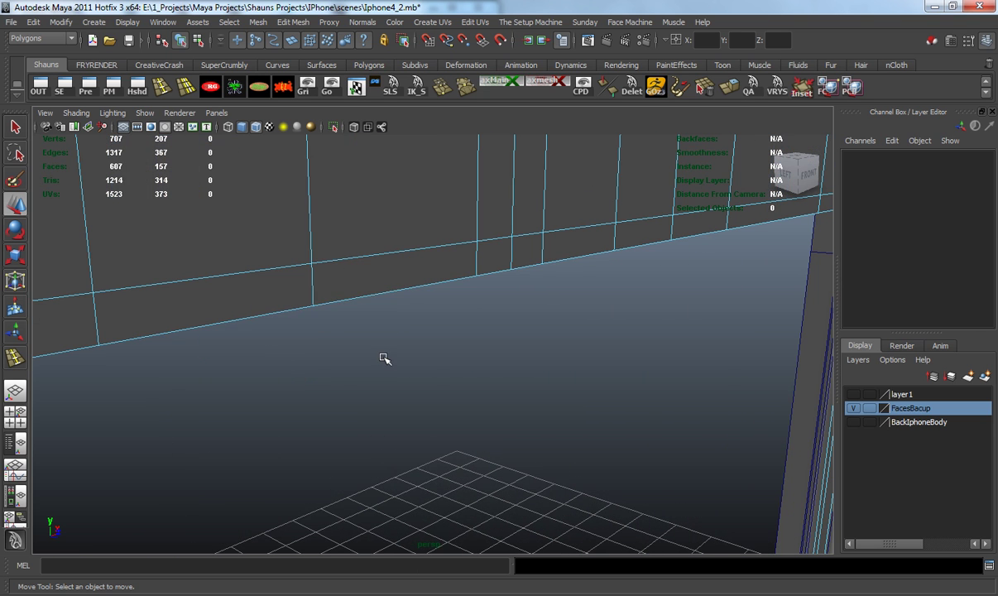
pyautogui.doubleClick(413, 287)
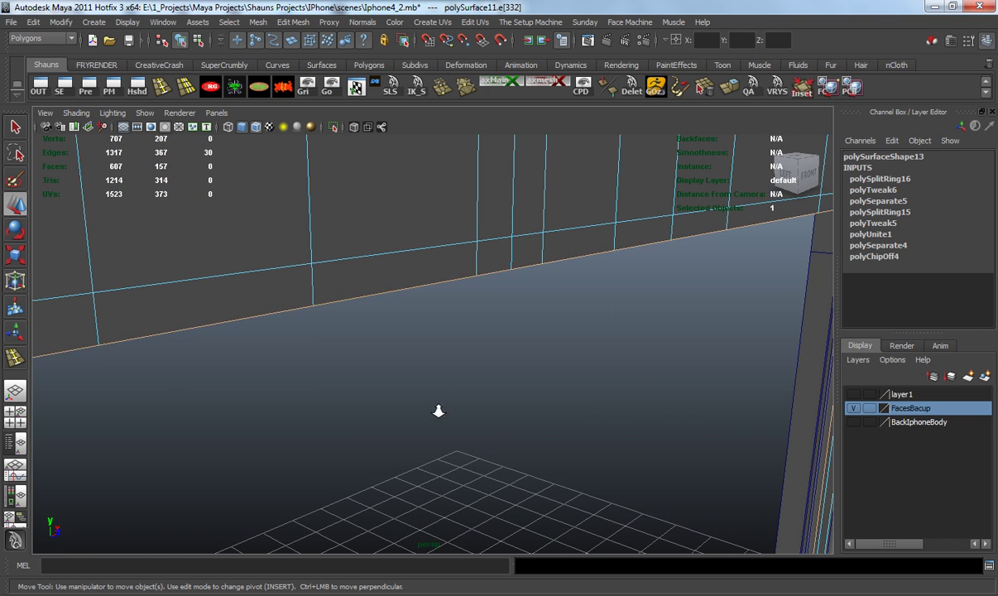
pyautogui.scroll(-10, 437, 408)
pyautogui.scroll(10, 434, 429)
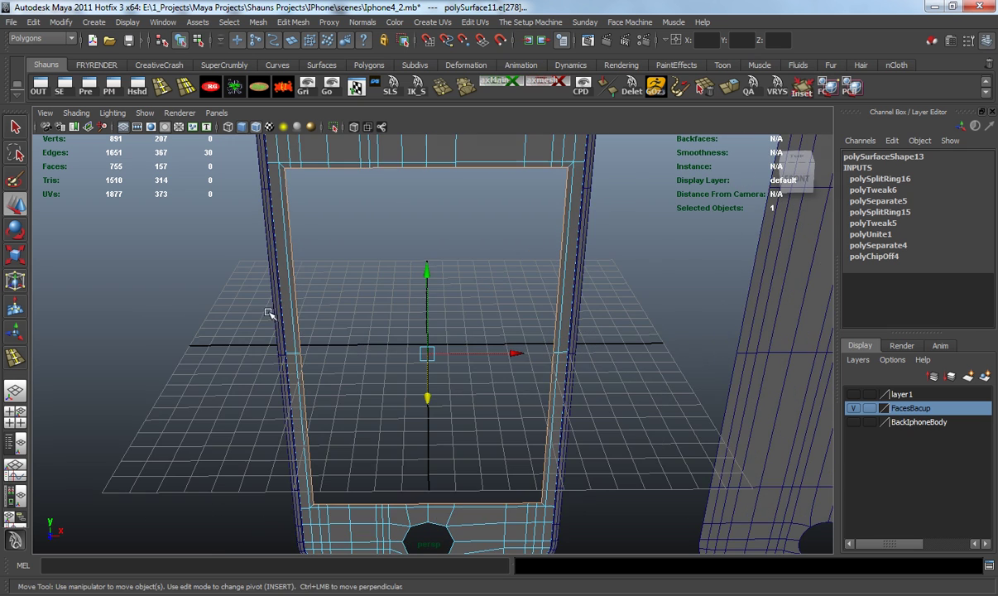
pyautogui.keyDown('alt'); pyautogui.moveTo(365, 263); pyautogui.dragTo(370, 356, button='middle'); pyautogui.keyUp('alt')
pyautogui.scroll(5, 370, 356)
pyautogui.keyDown('alt'); pyautogui.moveTo(370, 352); pyautogui.dragTo(486, 329); pyautogui.keyUp('alt')
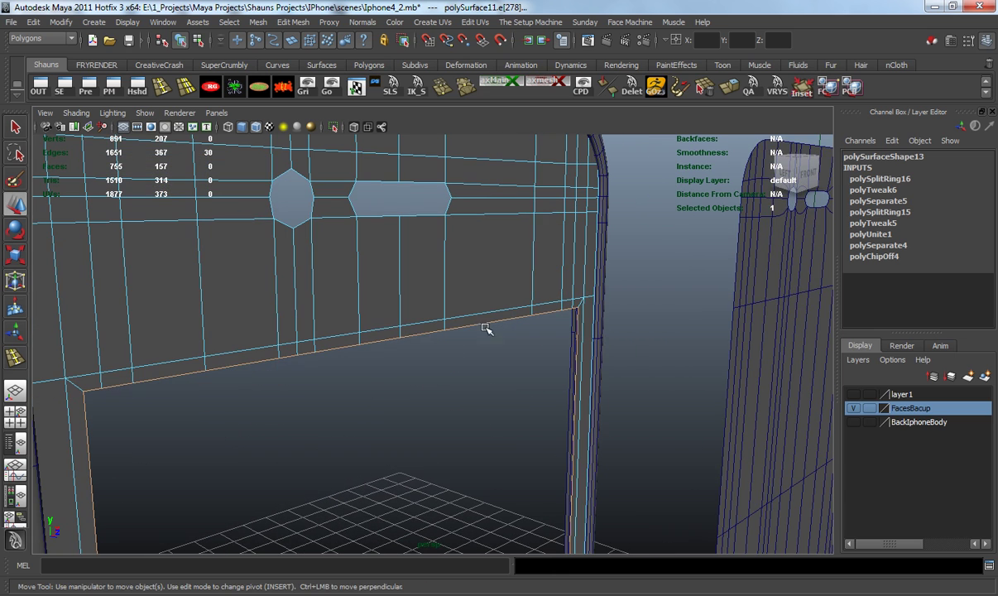
# Extrude the screen opening's border edges and push them back into the phone body
pyautogui.click(294, 22)
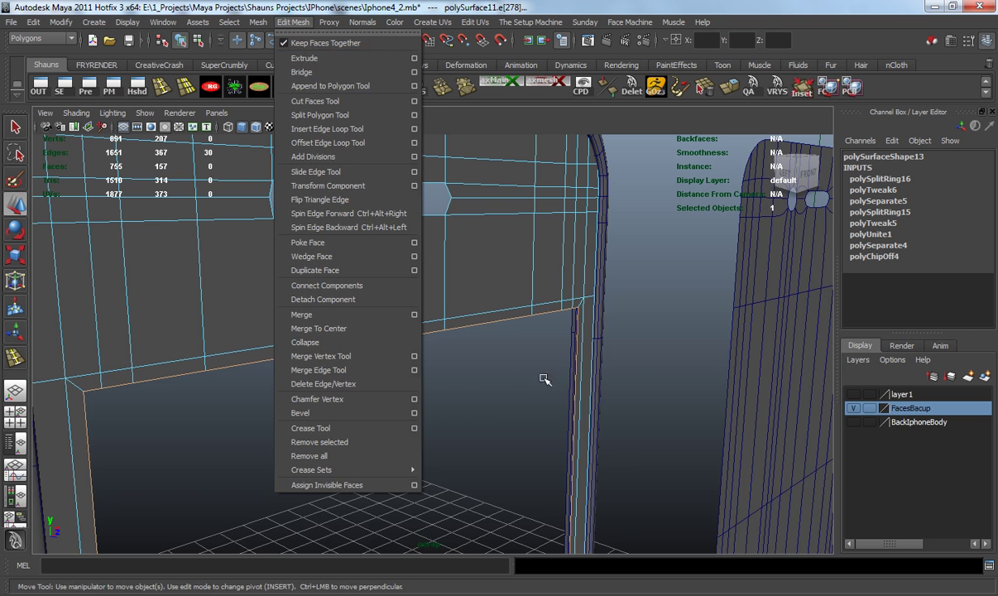
pyautogui.keyDown('alt'); pyautogui.moveTo(539, 379); pyautogui.dragTo(519, 381); pyautogui.keyUp('alt')
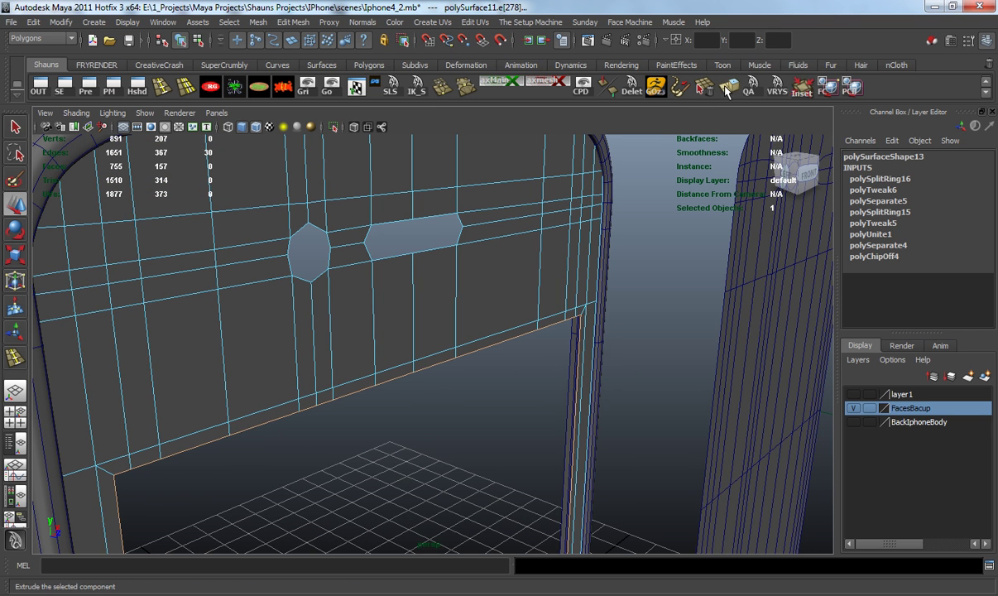
pyautogui.click(680, 86)
pyautogui.keyDown('alt'); pyautogui.moveTo(497, 344); pyautogui.dragTo(441, 290); pyautogui.keyUp('alt')
pyautogui.press('w')
pyautogui.scroll(-5, 439, 198)
pyautogui.keyDown('alt'); pyautogui.moveTo(438, 187); pyautogui.dragTo(432, 302, button='middle'); pyautogui.keyUp('alt')
pyautogui.scroll(5, 432, 305)
pyautogui.keyDown('alt'); pyautogui.moveTo(427, 322); pyautogui.dragTo(317, 341); pyautogui.keyUp('alt')
pyautogui.keyDown('alt'); pyautogui.moveTo(317, 341); pyautogui.dragTo(377, 412); pyautogui.keyUp('alt')
# Extrude the border edges a second time and scale them slightly inward to form a narrow inner lip
pyautogui.press('g')
pyautogui.scroll(-4, 376, 374)
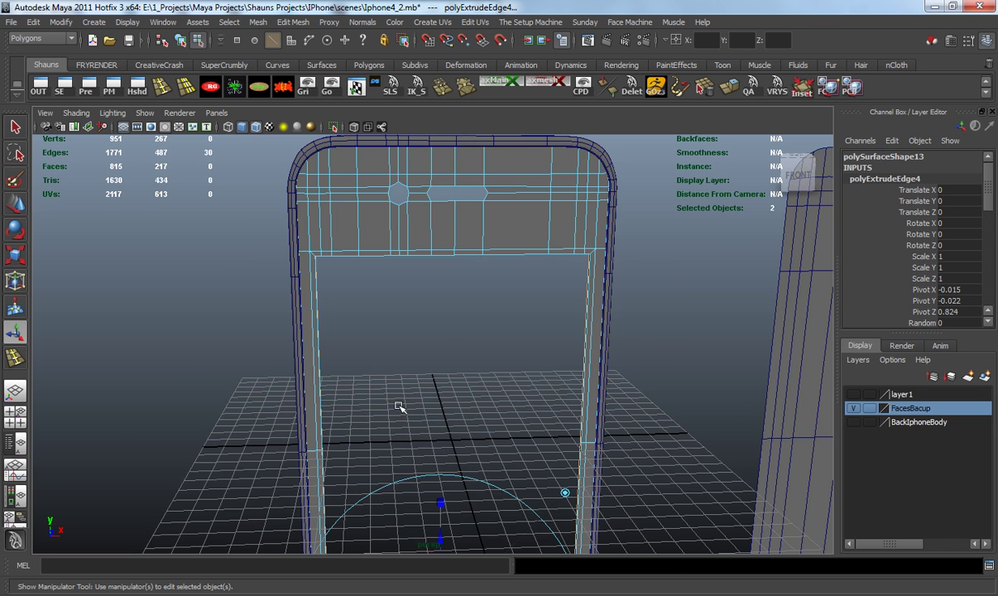
pyautogui.keyDown('alt'); pyautogui.moveTo(400, 405); pyautogui.dragTo(384, 174, button='middle'); pyautogui.keyUp('alt')
pyautogui.scroll(4, 378, 340)
pyautogui.keyDown('alt'); pyautogui.moveTo(379, 340); pyautogui.dragTo(510, 318); pyautogui.keyUp('alt')
pyautogui.keyDown('alt'); pyautogui.moveTo(571, 392); pyautogui.dragTo(435, 390, button='right'); pyautogui.keyUp('alt')
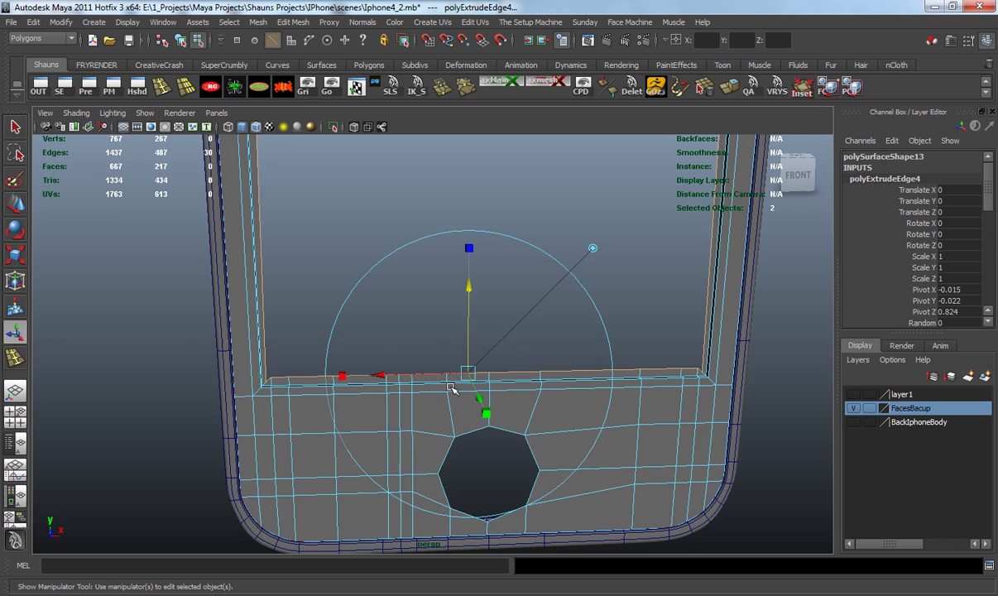
pyautogui.keyDown('alt'); pyautogui.moveTo(435, 390); pyautogui.dragTo(307, 397, button='middle'); pyautogui.keyUp('alt')
pyautogui.keyDown('alt'); pyautogui.moveTo(306, 397); pyautogui.dragTo(615, 393, button='right'); pyautogui.keyUp('alt')
pyautogui.scroll(-5, 525, 344)
pyautogui.keyDown('alt'); pyautogui.moveTo(514, 308); pyautogui.dragTo(590, 530, button='middle'); pyautogui.keyUp('alt')
pyautogui.scroll(5, 366, 369)
pyautogui.keyDown('alt'); pyautogui.moveTo(308, 297); pyautogui.dragTo(370, 325, button='middle'); pyautogui.keyUp('alt')
pyautogui.scroll(2, 364, 318)
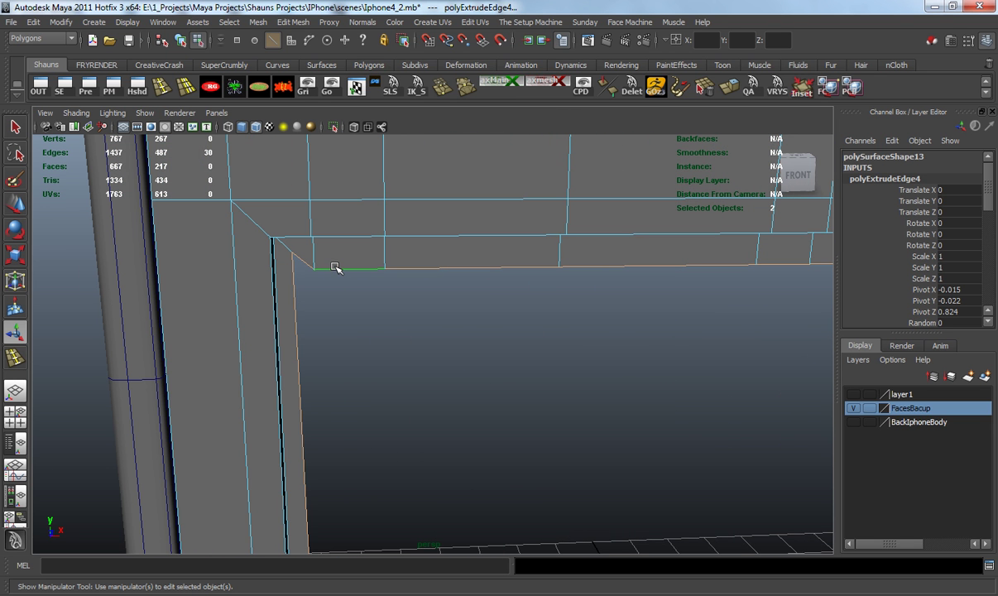
pyautogui.scroll(-5, 481, 361)
pyautogui.keyDown('alt'); pyautogui.moveTo(481, 361); pyautogui.dragTo(410, 249, button='middle'); pyautogui.keyUp('alt')
pyautogui.scroll(-3, 439, 299)
pyautogui.keyDown('alt'); pyautogui.moveTo(438, 298); pyautogui.dragTo(425, 280, button='middle'); pyautogui.keyUp('alt')
pyautogui.press('r')
pyautogui.keyDown('alt'); pyautogui.moveTo(425, 279); pyautogui.dragTo(413, 416); pyautogui.keyUp('alt')
pyautogui.keyDown('alt'); pyautogui.moveTo(413, 415); pyautogui.dragTo(390, 417, button='right'); pyautogui.keyUp('alt')
# Preview the front face smoothed and examine the corners and lip of the screen opening
pyautogui.press('3')
pyautogui.click(241, 327)
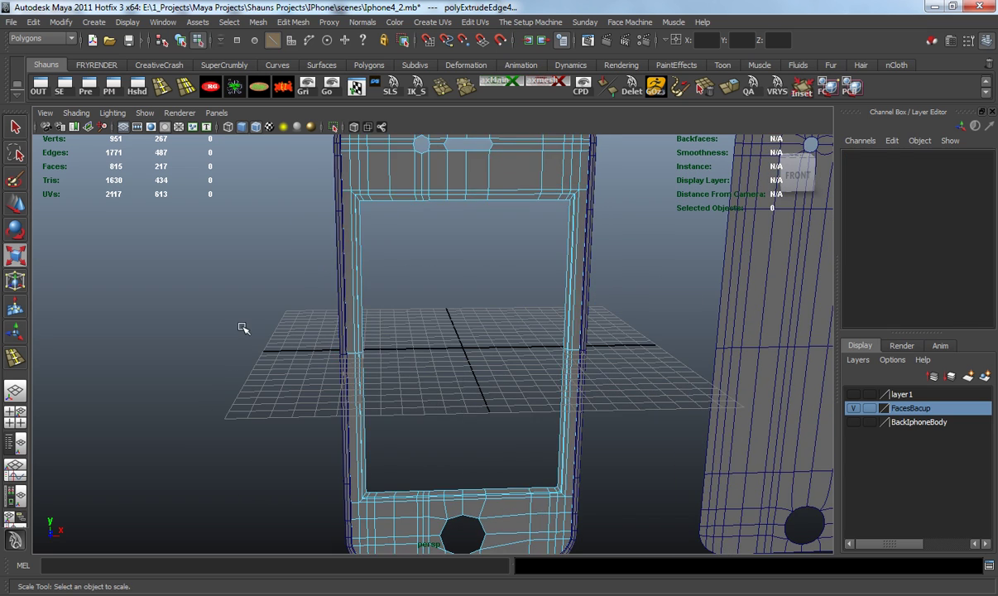
pyautogui.moveTo(400, 172); pyautogui.dragTo(422, 146, button='right')
pyautogui.keyDown('alt'); pyautogui.moveTo(264, 231); pyautogui.dragTo(355, 326); pyautogui.keyUp('alt')
pyautogui.keyDown('alt'); pyautogui.moveTo(354, 326); pyautogui.dragTo(405, 307, button='right'); pyautogui.keyUp('alt')
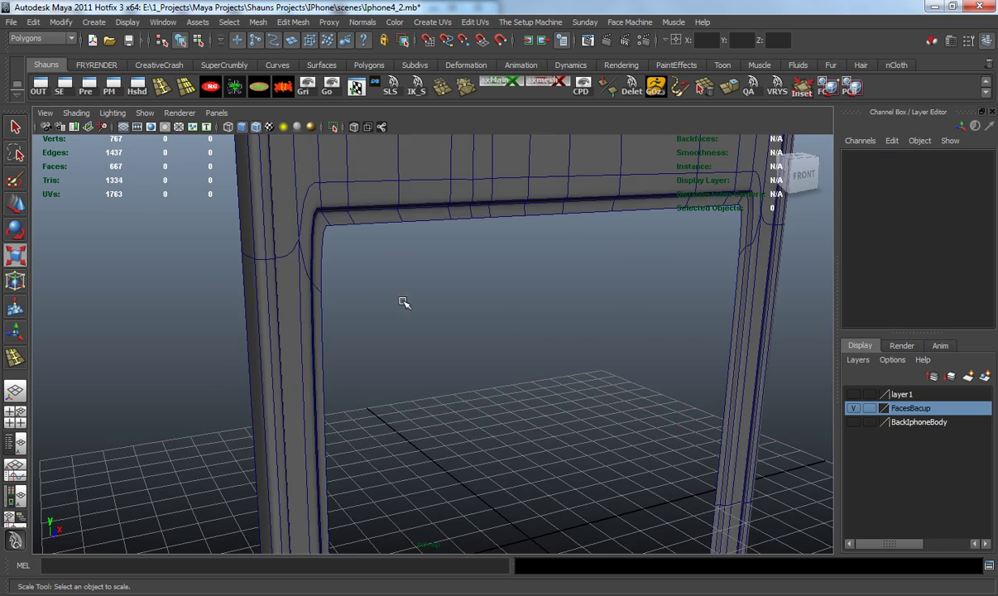
pyautogui.keyDown('alt'); pyautogui.moveTo(405, 307); pyautogui.dragTo(423, 300); pyautogui.keyUp('alt')
pyautogui.keyDown('alt'); pyautogui.moveTo(423, 300); pyautogui.dragTo(439, 300, button='right'); pyautogui.keyUp('alt')
pyautogui.keyDown('alt'); pyautogui.moveTo(439, 299); pyautogui.dragTo(388, 345, button='middle'); pyautogui.keyUp('alt')
pyautogui.keyDown('alt'); pyautogui.moveTo(386, 346); pyautogui.dragTo(395, 336); pyautogui.keyUp('alt')
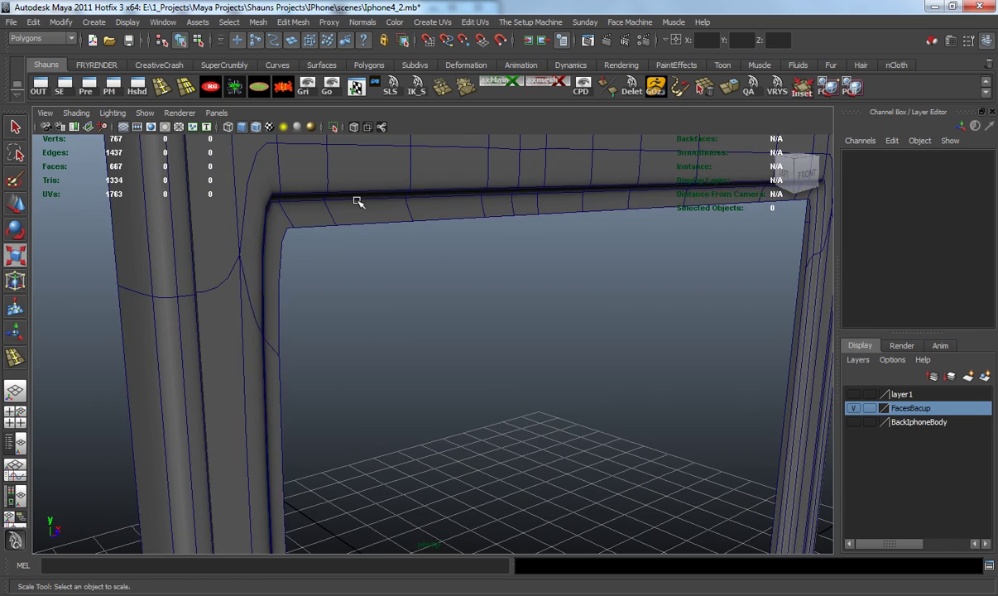
pyautogui.click(357, 201)
pyautogui.keyDown('alt'); pyautogui.moveTo(372, 266); pyautogui.dragTo(272, 261); pyautogui.keyUp('alt')
pyautogui.keyDown('alt'); pyautogui.moveTo(272, 262); pyautogui.dragTo(327, 271, button='right'); pyautogui.keyUp('alt')
pyautogui.keyDown('alt'); pyautogui.moveTo(327, 271); pyautogui.dragTo(375, 356, button='middle'); pyautogui.keyUp('alt')
pyautogui.keyDown('alt'); pyautogui.moveTo(375, 357); pyautogui.dragTo(308, 343); pyautogui.keyUp('alt')
pyautogui.scroll(-2, 778, 419)
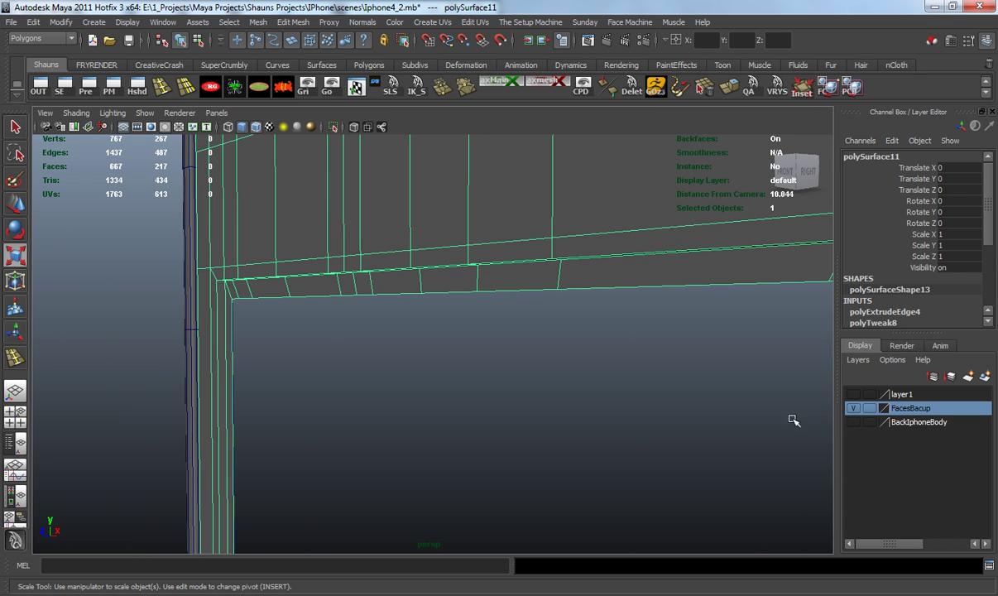
# Show the hidden screen panel again and delete its display layer, layer1
pyautogui.click(853, 393)
pyautogui.scroll(-6, 534, 371)
pyautogui.keyDown('alt'); pyautogui.moveTo(535, 370); pyautogui.dragTo(609, 379); pyautogui.keyUp('alt')
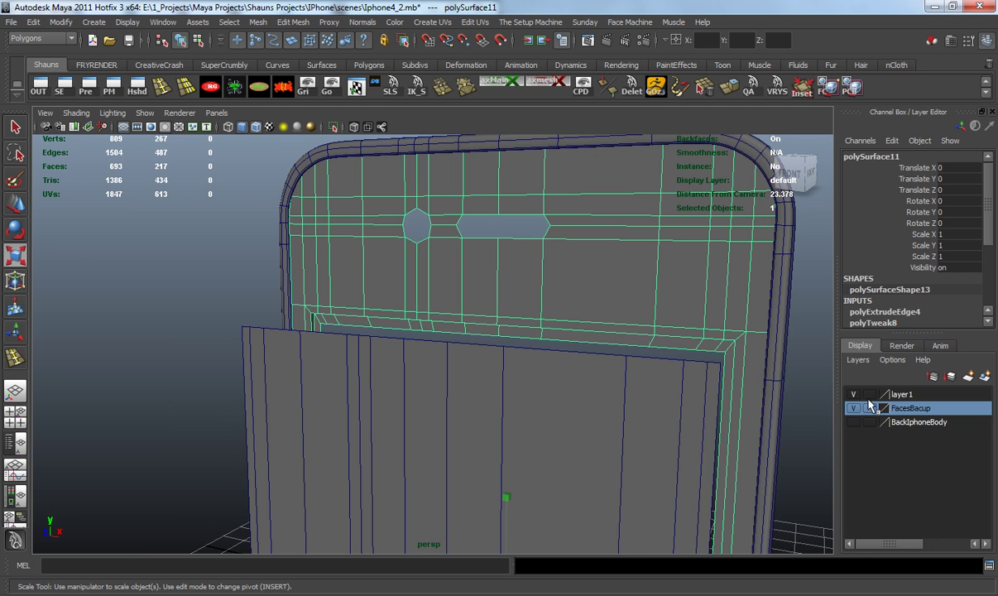
pyautogui.rightClick(895, 395)
pyautogui.click(890, 496)
# Select the screen panel and set its Translate Z to 0
pyautogui.keyDown('alt'); pyautogui.moveTo(418, 389); pyautogui.dragTo(530, 405); pyautogui.keyUp('alt')
pyautogui.click(566, 396)
pyautogui.keyDown('alt'); pyautogui.moveTo(437, 416); pyautogui.dragTo(412, 321, button='middle'); pyautogui.keyUp('alt')
pyautogui.write('0')
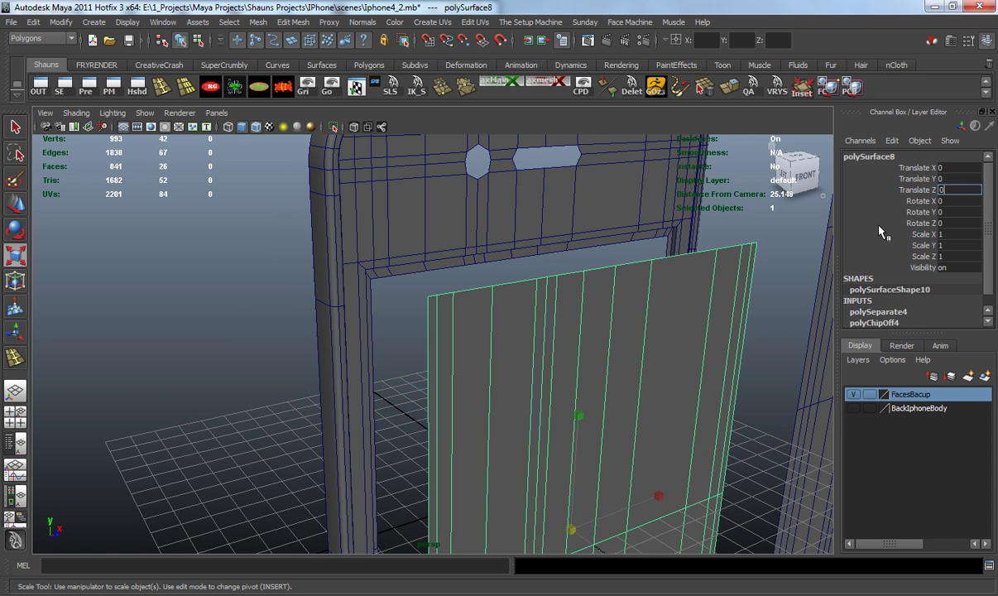
pyautogui.press('Return')
# Move the screen panel slightly back along Z so it sits just behind the front face
pyautogui.keyDown('alt'); pyautogui.moveTo(228, 293); pyautogui.dragTo(263, 299); pyautogui.keyUp('alt')
pyautogui.scroll(3, 283, 303)
pyautogui.keyDown('alt'); pyautogui.moveTo(263, 299); pyautogui.dragTo(263, 263, button='middle'); pyautogui.keyUp('alt')
pyautogui.press('w')
pyautogui.moveTo(601, 515); pyautogui.dragTo(601, 515)
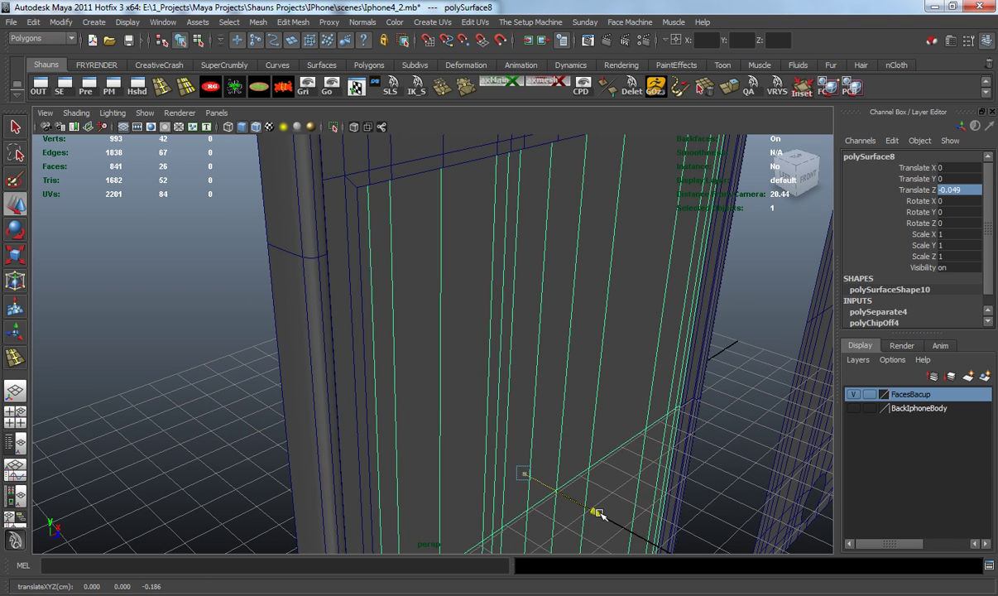
# Check the front face's opening corners against the screen panel in smooth preview, and return the face to unsmoothed display
pyautogui.click(156, 364)
pyautogui.keyDown('alt'); pyautogui.moveTo(211, 342); pyautogui.dragTo(261, 370); pyautogui.keyUp('alt')
pyautogui.click(268, 307)
pyautogui.click(167, 297)
pyautogui.scroll(3, 285, 316)
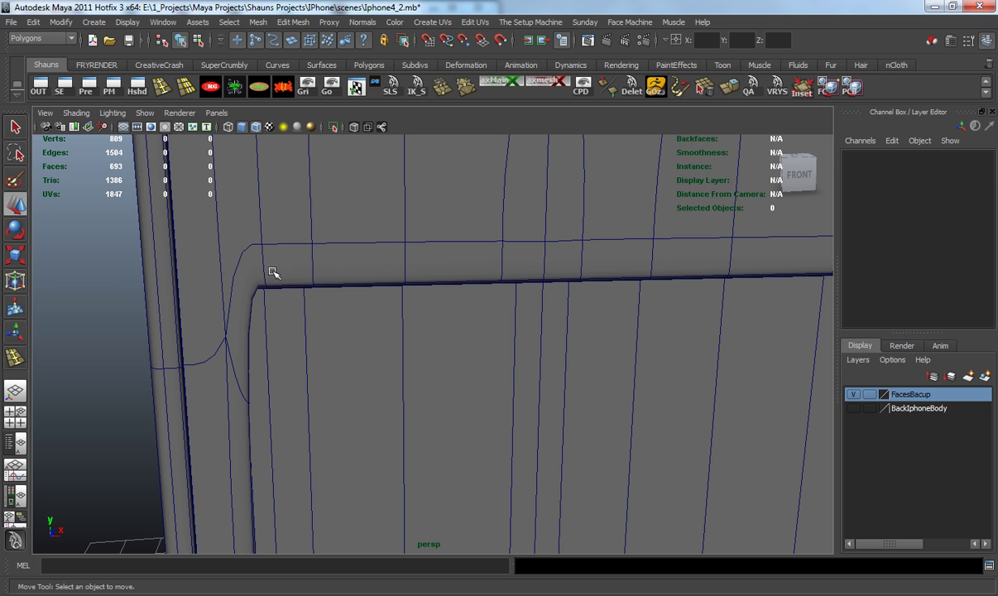
pyautogui.click(288, 241)
pyautogui.press('1')
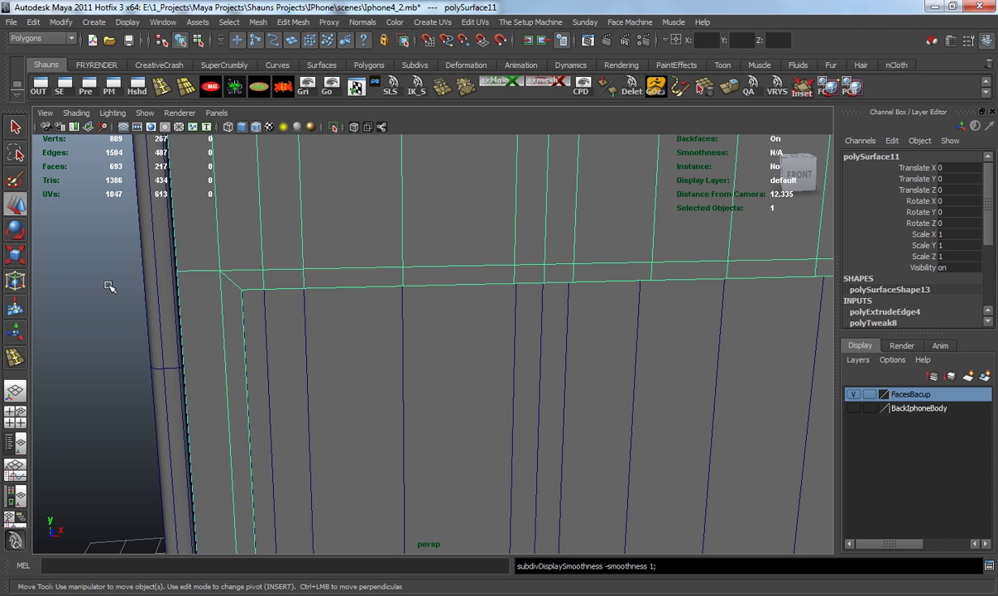
pyautogui.scroll(-5, 437, 298)
pyautogui.keyDown('alt'); pyautogui.moveTo(437, 298); pyautogui.dragTo(434, 201, button='middle'); pyautogui.keyUp('alt')
pyautogui.keyDown('alt'); pyautogui.moveTo(307, 155); pyautogui.dragTo(326, 299, button='middle'); pyautogui.keyUp('alt')
pyautogui.scroll(4, 326, 300)
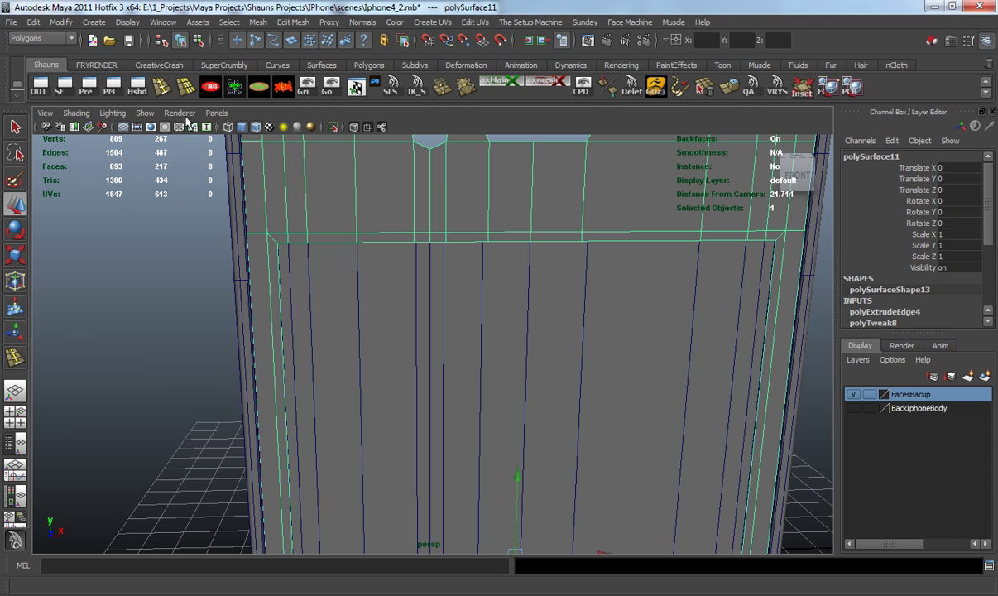
# Insert edge loops tight against both sides of the screen opening's two upper corners with the Insert Edge Loop tool
pyautogui.click(161, 87)
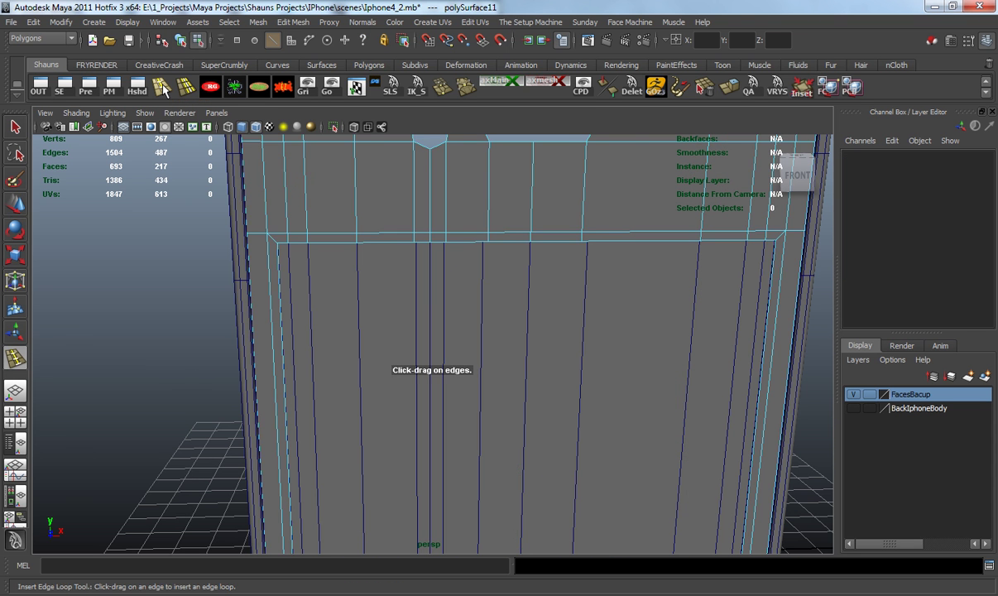
pyautogui.scroll(5, 343, 250)
pyautogui.keyDown('alt'); pyautogui.moveTo(465, 246); pyautogui.dragTo(447, 283, button='middle'); pyautogui.keyUp('alt')
pyautogui.scroll(2, 447, 283)
pyautogui.moveTo(431, 231); pyautogui.dragTo(428, 230)
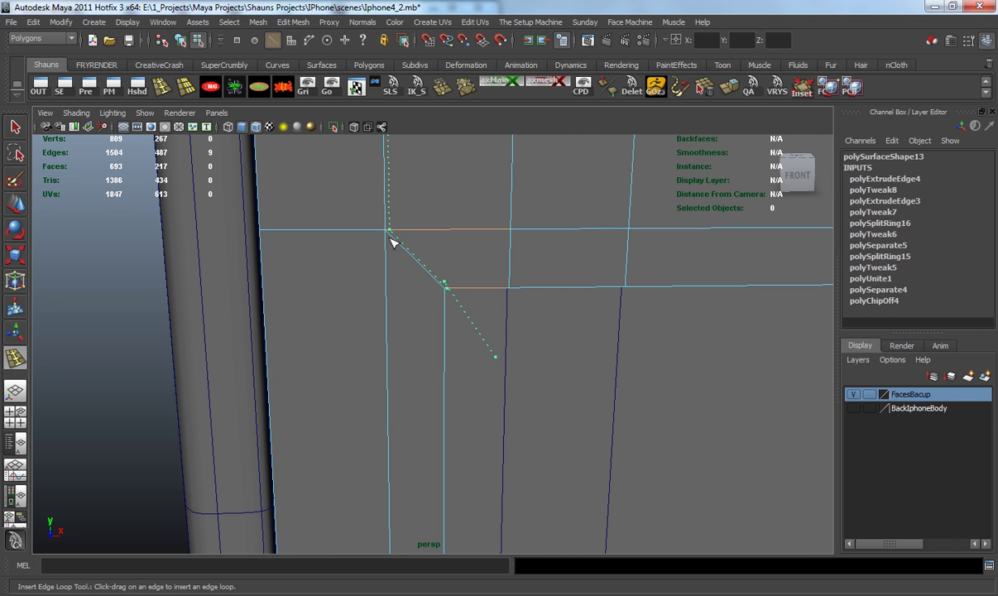
pyautogui.moveTo(393, 242); pyautogui.dragTo(384, 258)
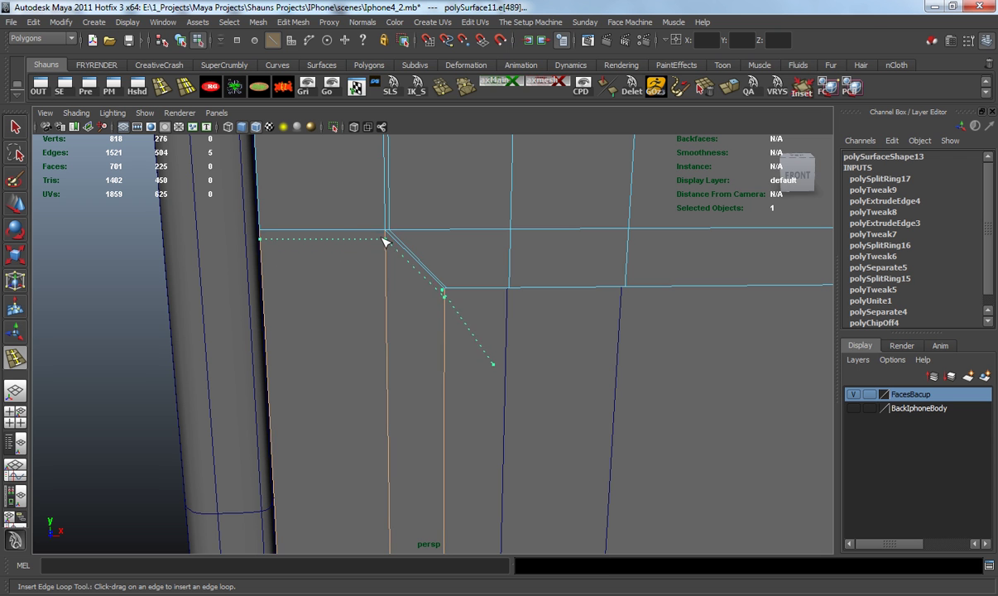
pyautogui.moveTo(383, 238); pyautogui.dragTo(420, 263)
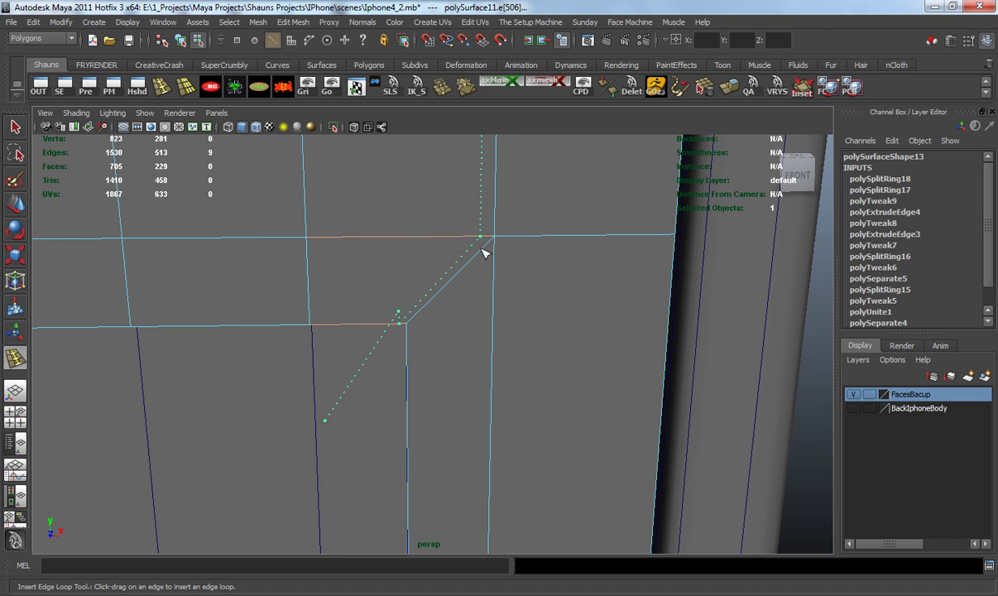
pyautogui.moveTo(491, 252)
pyautogui.mouseDown()
pyautogui.moveTo(496, 259)
pyautogui.moveTo(495, 241)
pyautogui.mouseUp()
# Insert edge loops tight against both sides of the screen opening's lower-right corner
pyautogui.scroll(-8, 465, 369)
pyautogui.keyDown('alt'); pyautogui.moveTo(420, 443); pyautogui.dragTo(416, 389, button='middle'); pyautogui.keyUp('alt')
pyautogui.scroll(5, 437, 234)
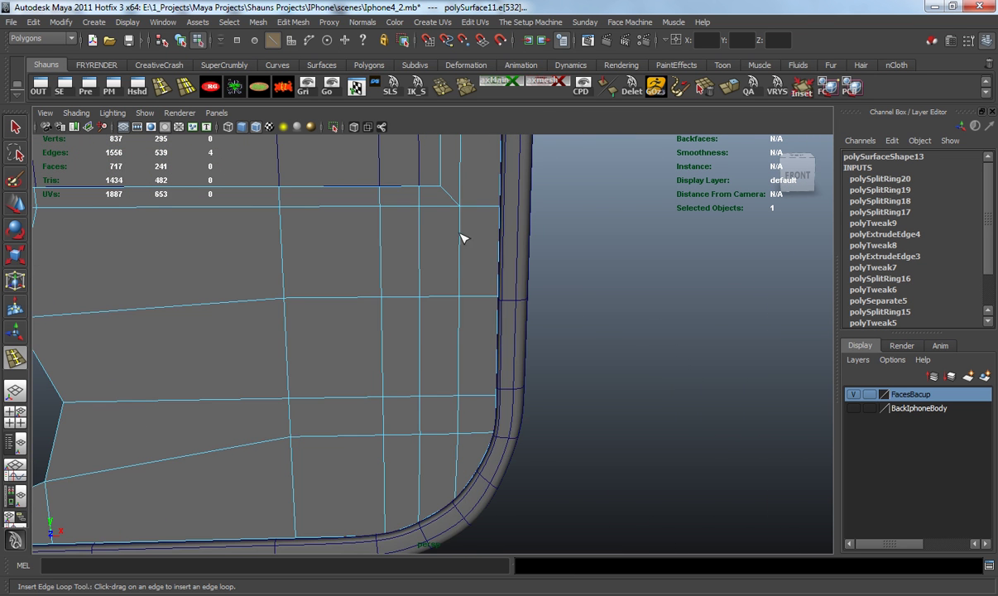
pyautogui.keyDown('alt'); pyautogui.moveTo(459, 232); pyautogui.dragTo(448, 344, button='middle'); pyautogui.keyUp('alt')
pyautogui.scroll(5, 447, 364)
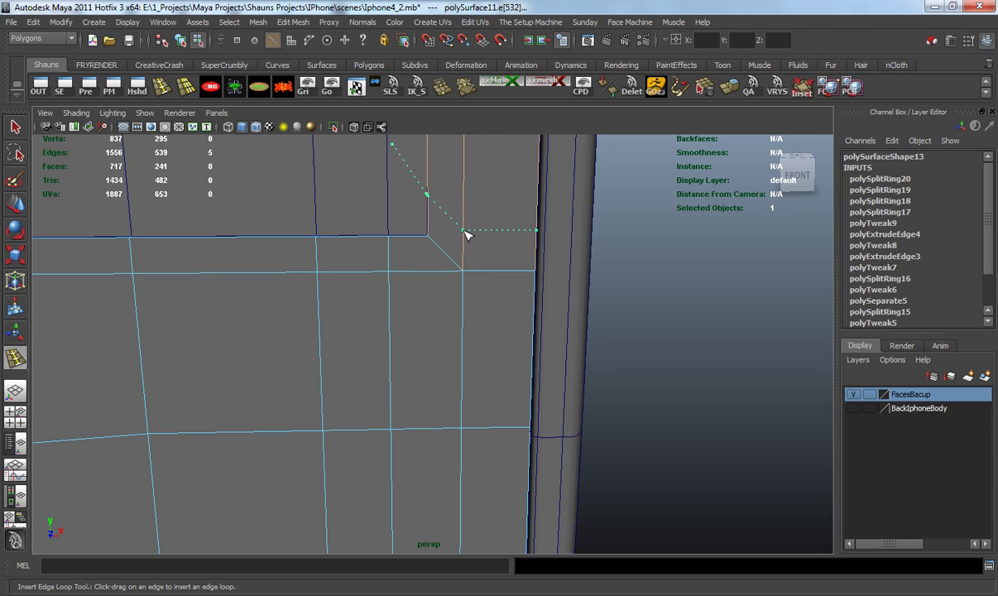
pyautogui.moveTo(468, 273); pyautogui.dragTo(454, 270)
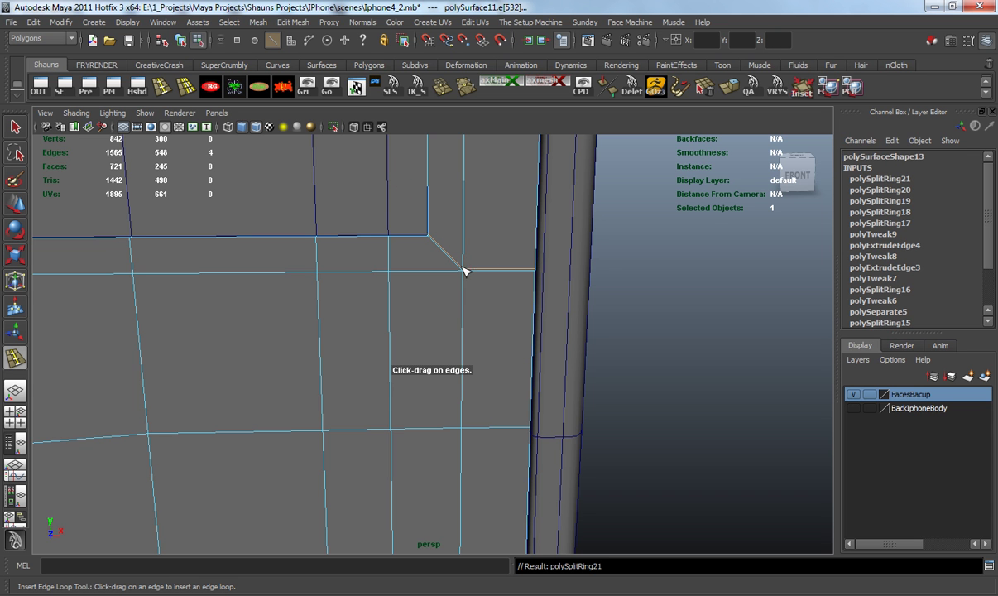
pyautogui.moveTo(413, 237); pyautogui.dragTo(427, 237)
# Insert edge loops tight against both sides of the screen opening's lower-left corner
pyautogui.scroll(-5, 305, 290)
pyautogui.keyDown('alt'); pyautogui.moveTo(520, 292); pyautogui.dragTo(617, 294, button='middle'); pyautogui.keyUp('alt')
pyautogui.keyDown('alt'); pyautogui.moveTo(91, 321); pyautogui.dragTo(662, 334, button='middle'); pyautogui.keyUp('alt')
pyautogui.scroll(5, 377, 326)
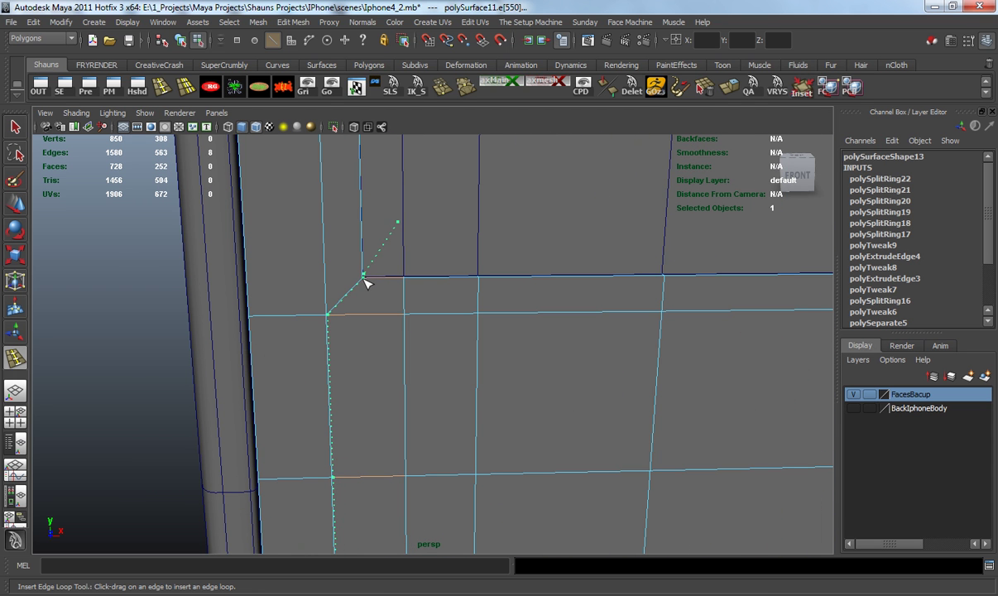
pyautogui.moveTo(367, 284)
pyautogui.mouseDown()
pyautogui.moveTo(363, 263)
pyautogui.moveTo(364, 278)
pyautogui.mouseUp()
# Show the front face in smooth preview, return to object mode and check the screen opening's corners
pyautogui.press('w')
pyautogui.press('3')
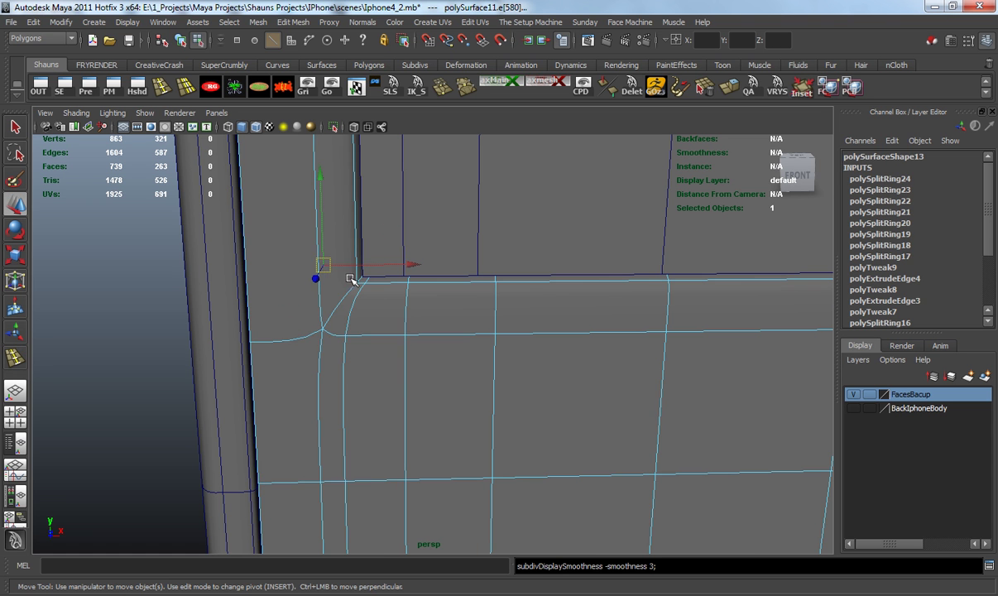
pyautogui.moveTo(343, 243); pyautogui.dragTo(401, 226, button='right')
pyautogui.click(174, 270)
pyautogui.scroll(-5, 245, 301)
pyautogui.keyDown('alt'); pyautogui.moveTo(360, 286); pyautogui.dragTo(300, 354, button='middle'); pyautogui.keyUp('alt')
pyautogui.scroll(-7, 402, 350)
pyautogui.keyDown('alt'); pyautogui.moveTo(402, 350); pyautogui.dragTo(356, 437, button='middle'); pyautogui.keyUp('alt')
pyautogui.scroll(5, 362, 394)
pyautogui.keyDown('alt'); pyautogui.moveTo(378, 321); pyautogui.dragTo(374, 370, button='middle'); pyautogui.keyUp('alt')
pyautogui.scroll(3, 373, 369)
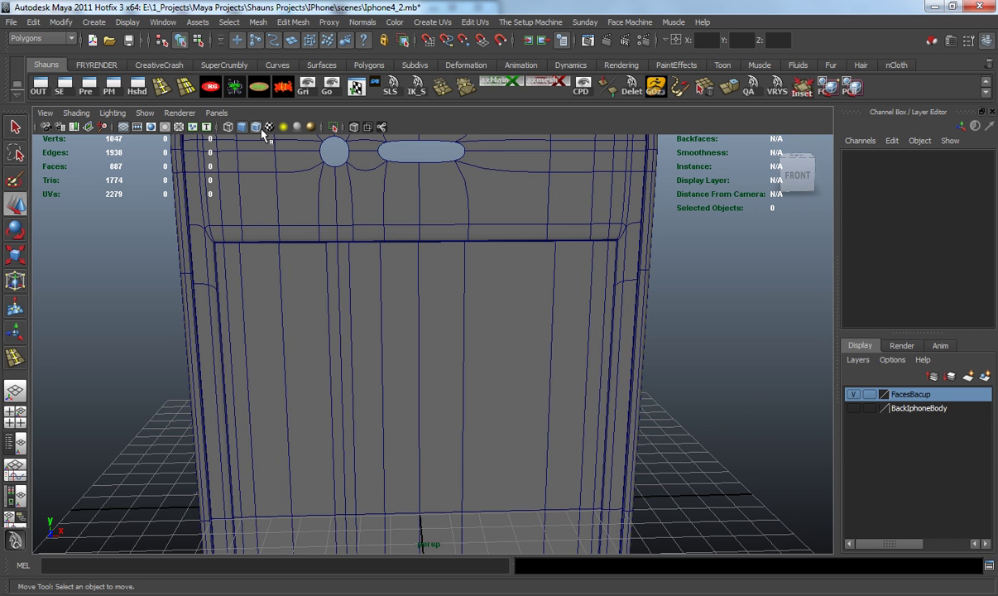
# Turn off the wireframe overlay on the shaded model and check the screen area
pyautogui.click(259, 129)
pyautogui.keyDown('alt'); pyautogui.moveTo(194, 277); pyautogui.dragTo(281, 198, button='middle'); pyautogui.keyUp('alt')
pyautogui.scroll(-6, 308, 331)
pyautogui.moveTo(311, 341)
pyautogui.keyDown('alt'); pyautogui.mouseDown()
pyautogui.moveTo(405, 333)
pyautogui.moveTo(296, 366)
pyautogui.moveTo(221, 365)
pyautogui.moveTo(185, 350)
pyautogui.moveTo(261, 279)
pyautogui.moveTo(292, 350)
pyautogui.moveTo(302, 350)
pyautogui.mouseUp(); pyautogui.keyUp('alt')
pyautogui.scroll(5, 392, 364)
pyautogui.keyDown('alt'); pyautogui.moveTo(380, 350); pyautogui.dragTo(384, 357); pyautogui.keyUp('alt')
# Put the screen panel on a new display layer and hide that layer
pyautogui.click(385, 350)
pyautogui.keyDown('alt'); pyautogui.moveTo(408, 303); pyautogui.dragTo(484, 329); pyautogui.keyUp('alt')
pyautogui.click(985, 377)
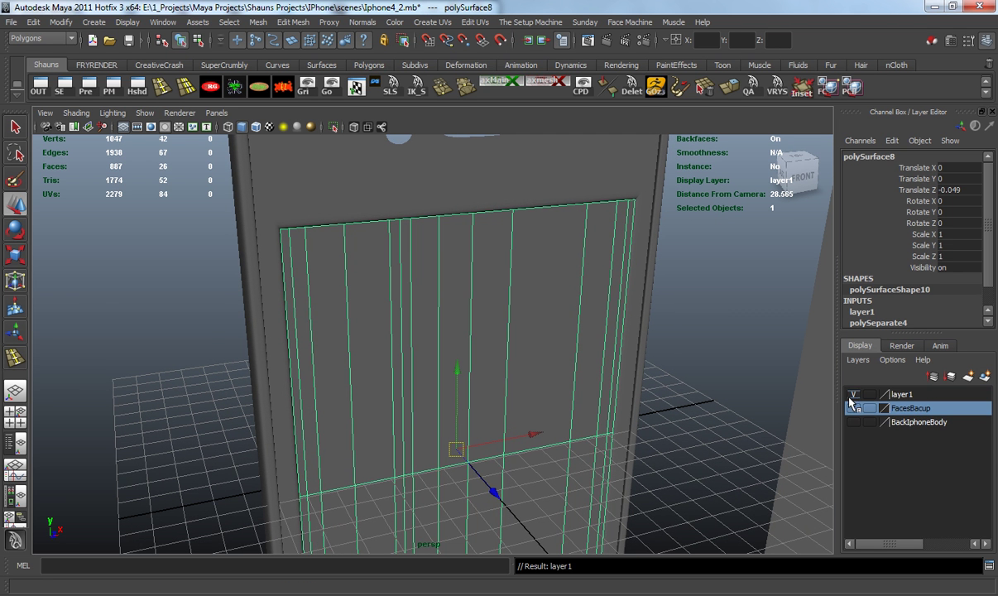
pyautogui.click(853, 394)
pyautogui.click(601, 326)
# Select the front face and return it to unsmoothed display, with the opening's inner lip in view
pyautogui.keyDown('alt'); pyautogui.moveTo(602, 326); pyautogui.dragTo(437, 280); pyautogui.keyUp('alt')
pyautogui.keyDown('alt'); pyautogui.moveTo(437, 279); pyautogui.dragTo(466, 363, button='middle'); pyautogui.keyUp('alt')
pyautogui.scroll(3, 466, 363)
pyautogui.scroll(1, 430, 336)
pyautogui.click(317, 203)
pyautogui.press('1')
pyautogui.keyDown('alt'); pyautogui.moveTo(320, 285); pyautogui.dragTo(338, 224); pyautogui.keyUp('alt')
pyautogui.keyDown('alt'); pyautogui.moveTo(339, 224); pyautogui.dragTo(350, 198, button='middle'); pyautogui.keyUp('alt')
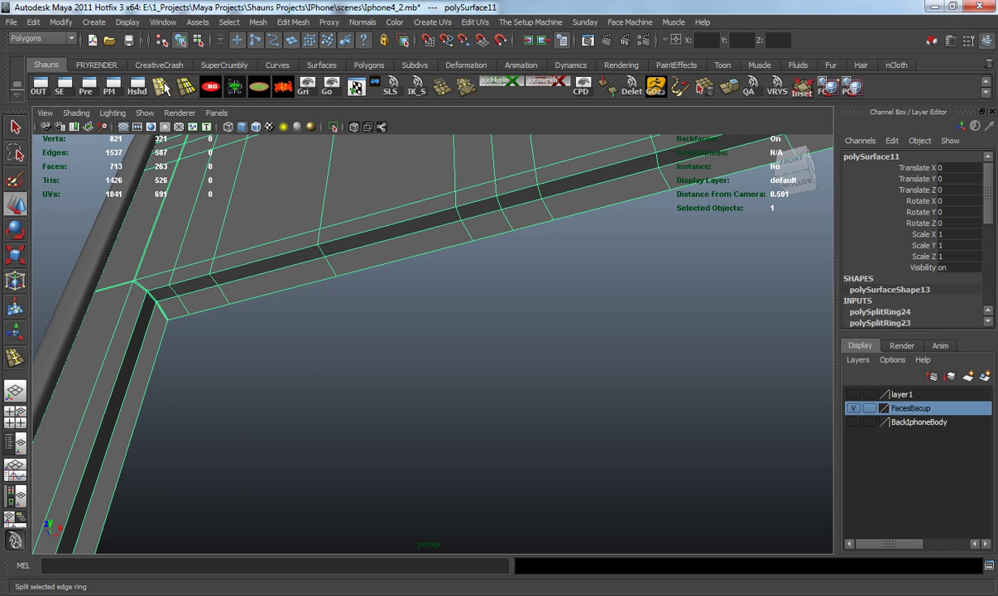
# Insert two edge loops around the opening's rear lip, one close to each of its long edges
pyautogui.click(163, 89)
pyautogui.keyDown('alt'); pyautogui.moveTo(329, 272); pyautogui.dragTo(380, 344, button='middle'); pyautogui.keyUp('alt')
pyautogui.scroll(2, 382, 344)
pyautogui.scroll(1, 345, 325)
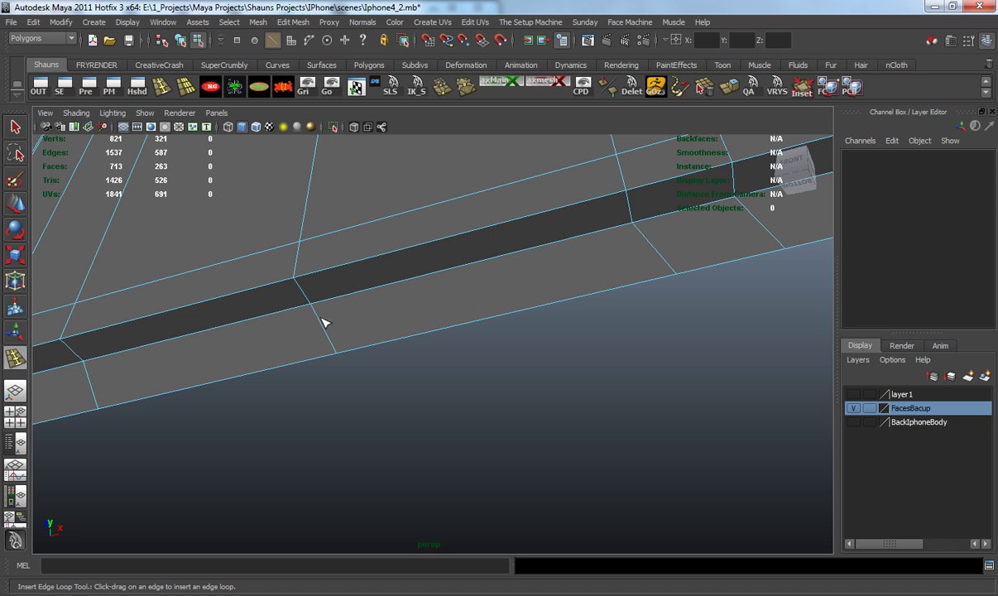
pyautogui.click(320, 321)
pyautogui.moveTo(335, 351); pyautogui.dragTo(333, 350)
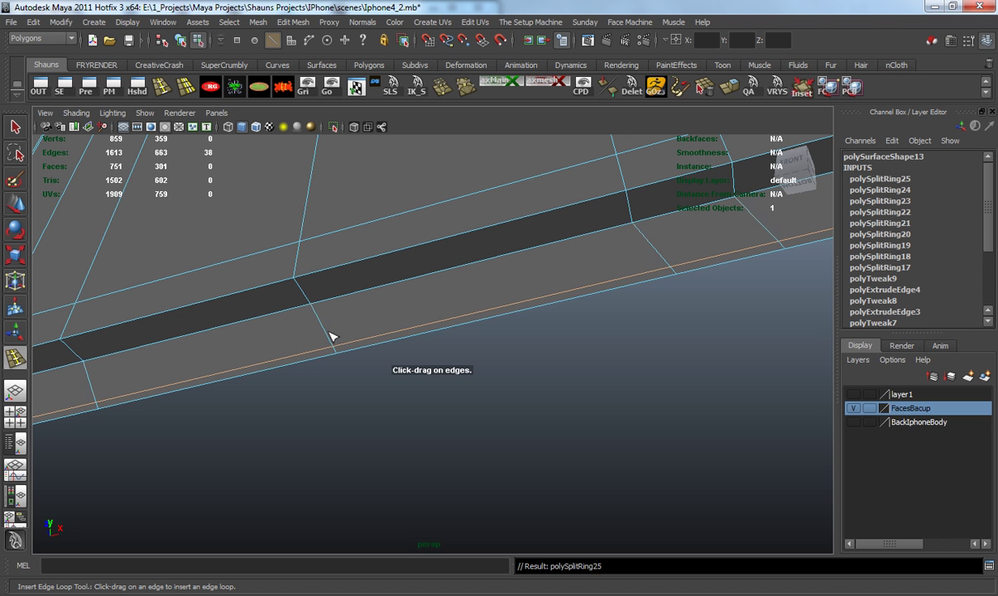
pyautogui.click(311, 308)
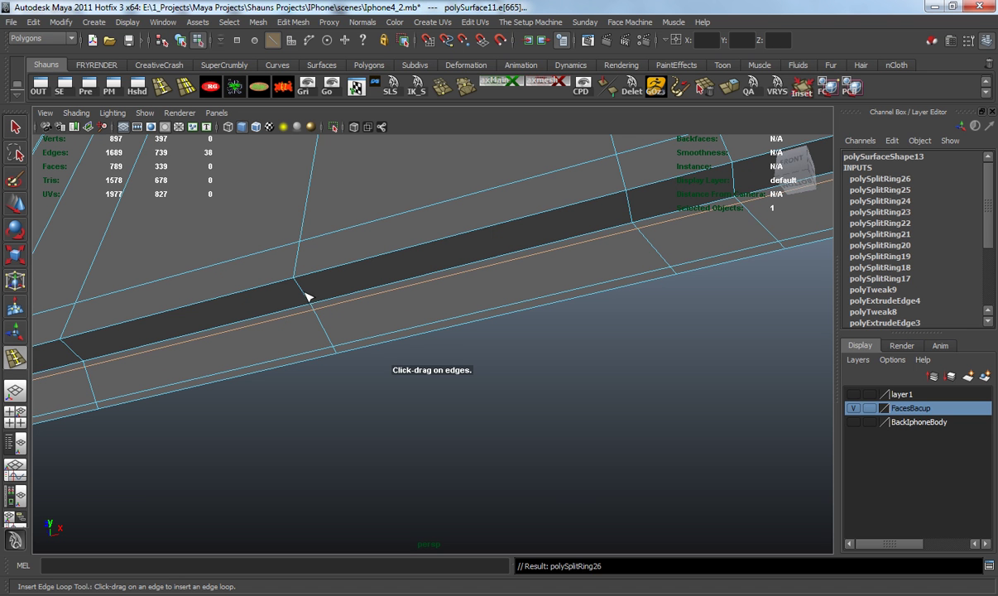
# Insert two edge loops around the opening's side wall, close to its rear and front edges, and return to object mode
pyautogui.click(306, 296)
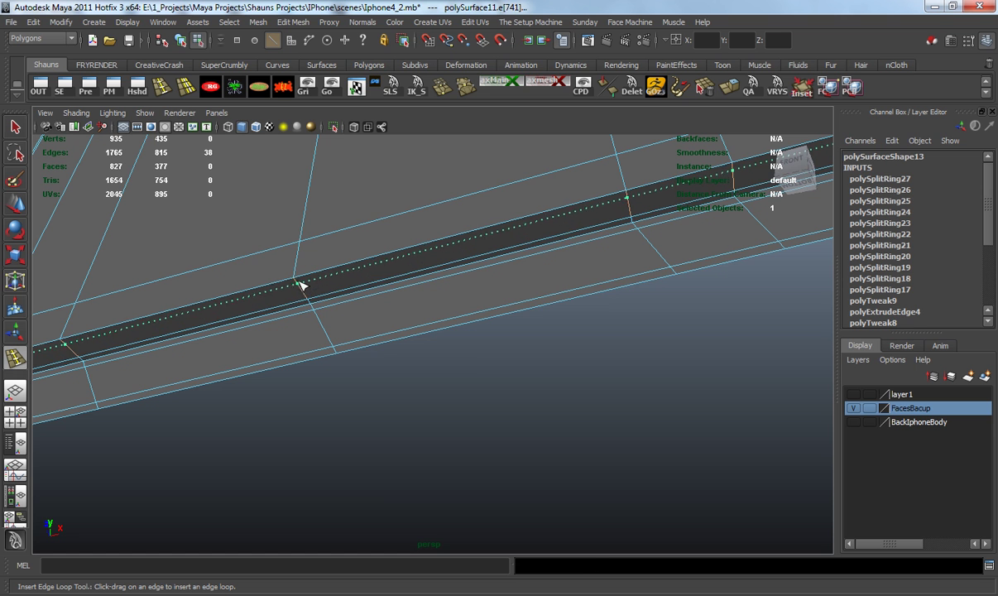
pyautogui.click(299, 283)
pyautogui.press('w')
pyautogui.moveTo(322, 292); pyautogui.dragTo(383, 274, button='right')
pyautogui.click(463, 394)
# Check the smoothed opening's corners and make layer1 visible again to show the screen panel
pyautogui.scroll(-8, 331, 361)
pyautogui.keyDown('alt'); pyautogui.moveTo(341, 383); pyautogui.dragTo(372, 434); pyautogui.keyUp('alt')
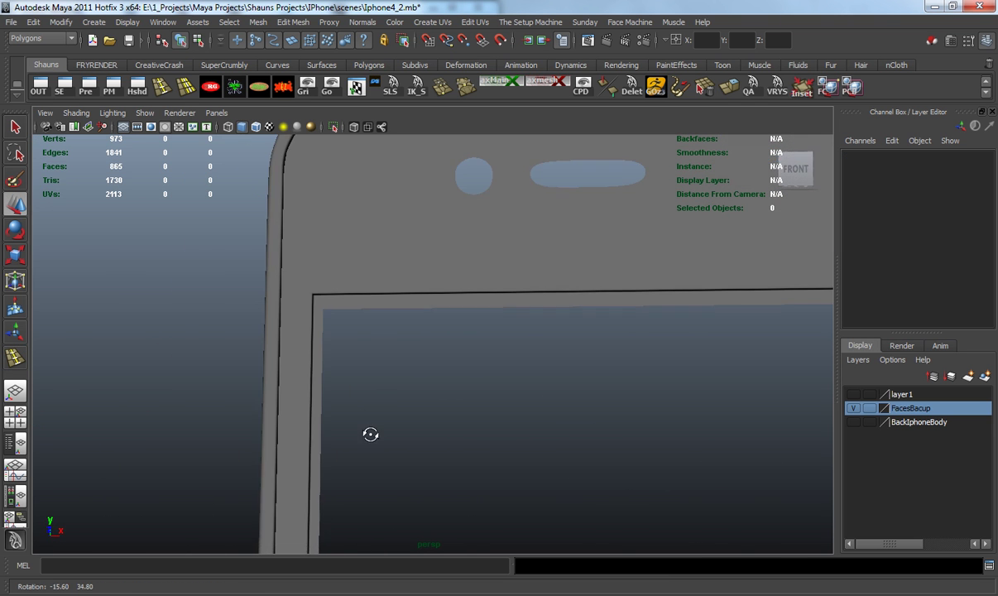
pyautogui.keyDown('alt'); pyautogui.moveTo(373, 434); pyautogui.dragTo(445, 445, button='right'); pyautogui.keyUp('alt')
pyautogui.keyDown('alt'); pyautogui.moveTo(443, 446); pyautogui.dragTo(408, 398); pyautogui.keyUp('alt')
pyautogui.click(853, 394)
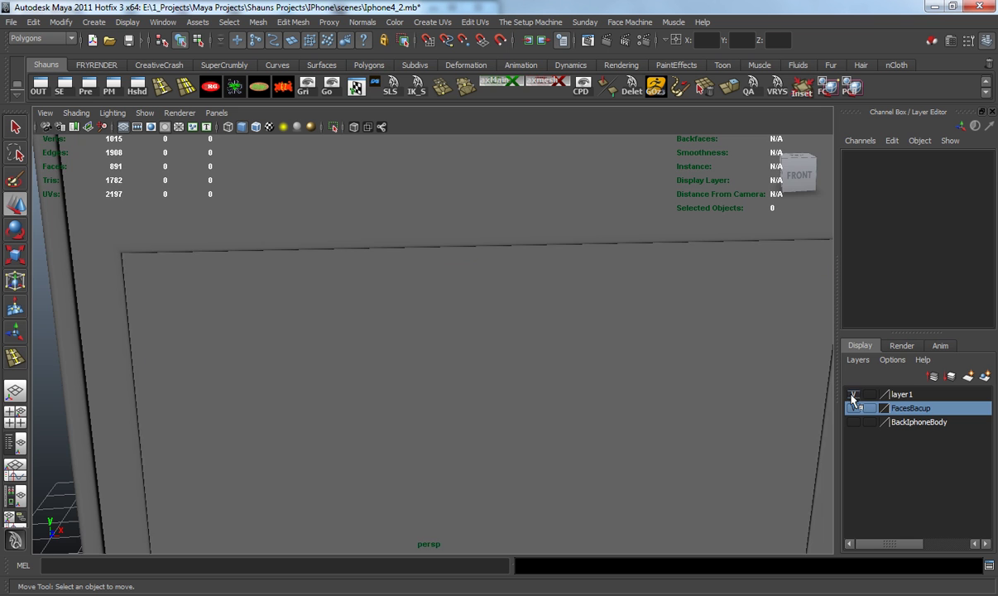
pyautogui.keyDown('alt'); pyautogui.moveTo(531, 382); pyautogui.dragTo(491, 386, button='right'); pyautogui.keyUp('alt')
pyautogui.keyDown('alt'); pyautogui.moveTo(491, 386); pyautogui.dragTo(454, 292, button='middle'); pyautogui.keyUp('alt')
# Scale the screen panel up uniformly to 1.002 and deselect it
pyautogui.click(454, 293)
pyautogui.keyDown('alt'); pyautogui.moveTo(396, 307); pyautogui.dragTo(405, 249); pyautogui.keyUp('alt')
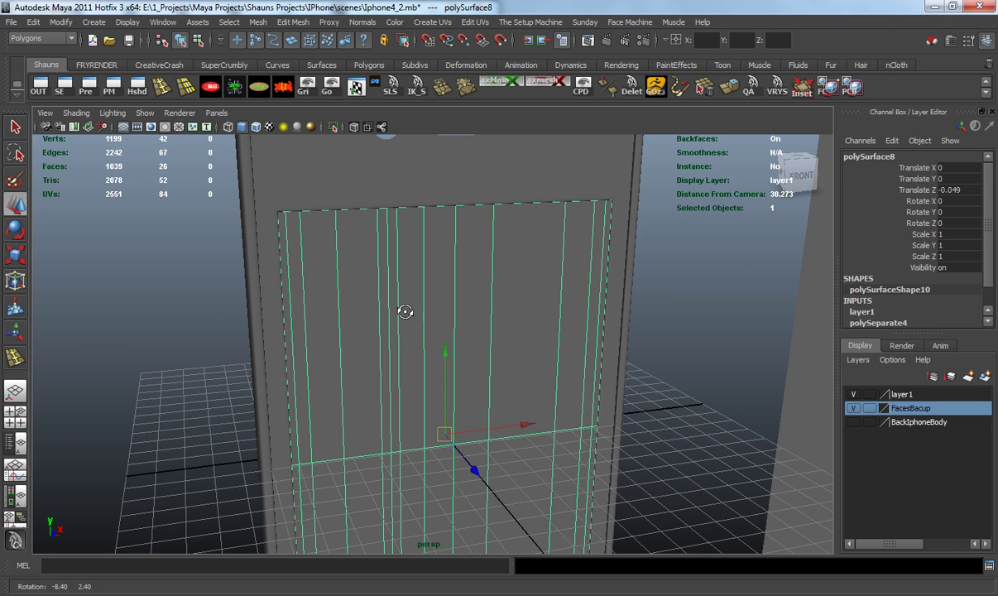
pyautogui.press('r')
pyautogui.moveTo(445, 435); pyautogui.dragTo(447, 436)
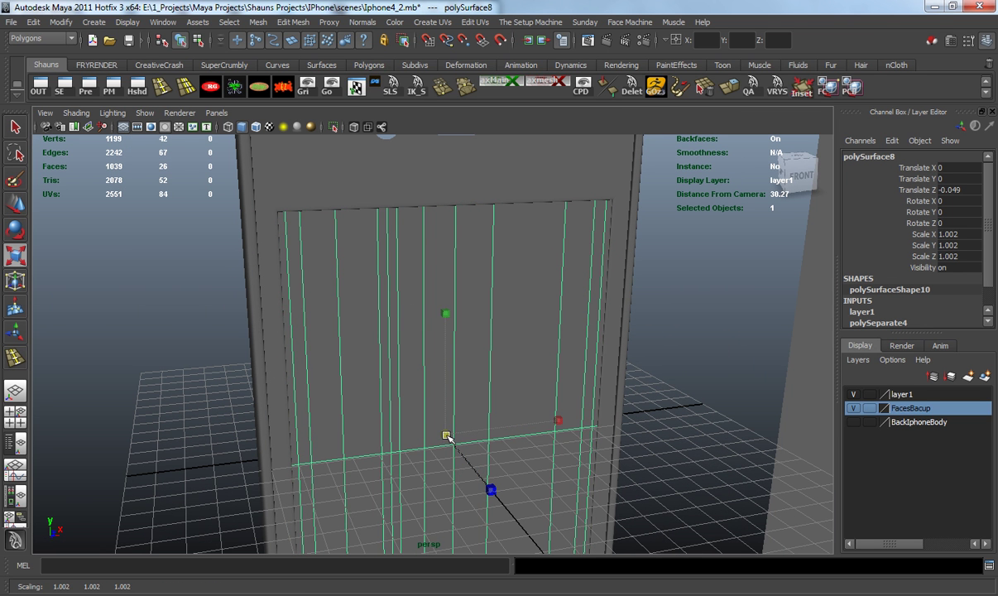
pyautogui.click(182, 379)
# Examine the screen panel's fit behind the front face and the whole phone from the side, front and back
pyautogui.keyDown('alt'); pyautogui.moveTo(350, 430); pyautogui.dragTo(392, 399); pyautogui.keyUp('alt')
pyautogui.keyDown('alt'); pyautogui.moveTo(392, 399); pyautogui.dragTo(365, 263, button='middle'); pyautogui.keyUp('alt')
pyautogui.scroll(8, 367, 372)
pyautogui.keyDown('alt'); pyautogui.moveTo(387, 332); pyautogui.dragTo(420, 255, button='middle'); pyautogui.keyUp('alt')
pyautogui.keyDown('alt'); pyautogui.moveTo(349, 382); pyautogui.dragTo(387, 371); pyautogui.keyUp('alt')
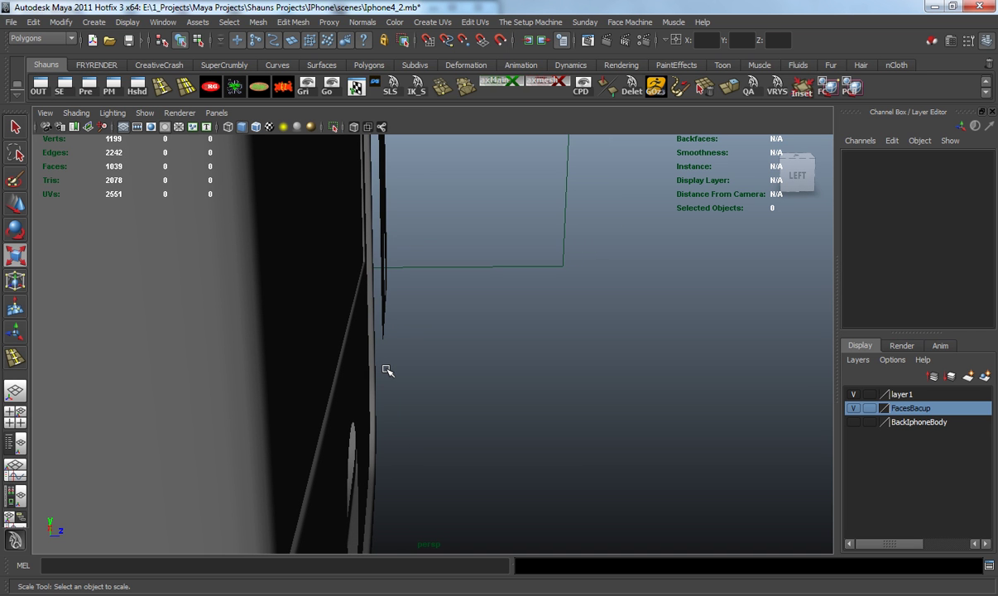
pyautogui.scroll(-5, 348, 293)
pyautogui.keyDown('alt'); pyautogui.moveTo(347, 294); pyautogui.dragTo(208, 280); pyautogui.keyUp('alt')
pyautogui.scroll(-5, 355, 282)
pyautogui.keyDown('alt'); pyautogui.moveTo(355, 280); pyautogui.dragTo(370, 350, button='middle'); pyautogui.keyUp('alt')
pyautogui.scroll(5, 370, 350)
pyautogui.keyDown('alt'); pyautogui.moveTo(370, 350); pyautogui.dragTo(430, 298); pyautogui.keyUp('alt')
pyautogui.keyDown('alt'); pyautogui.moveTo(429, 299); pyautogui.dragTo(426, 372, button='middle'); pyautogui.keyUp('alt')
pyautogui.keyDown('alt'); pyautogui.moveTo(426, 371); pyautogui.dragTo(344, 374); pyautogui.keyUp('alt')
pyautogui.scroll(-5, 374, 371)
pyautogui.keyDown('alt'); pyautogui.moveTo(388, 371); pyautogui.dragTo(376, 267, button='middle'); pyautogui.keyUp('alt')
pyautogui.moveTo(348, 333)
pyautogui.keyDown('alt'); pyautogui.mouseDown()
pyautogui.moveTo(320, 324)
pyautogui.moveTo(318, 346)
pyautogui.moveTo(399, 356)
pyautogui.moveTo(362, 324)
pyautogui.mouseUp(); pyautogui.keyUp('alt')
pyautogui.keyDown('alt'); pyautogui.moveTo(464, 339); pyautogui.dragTo(453, 262); pyautogui.keyUp('alt')
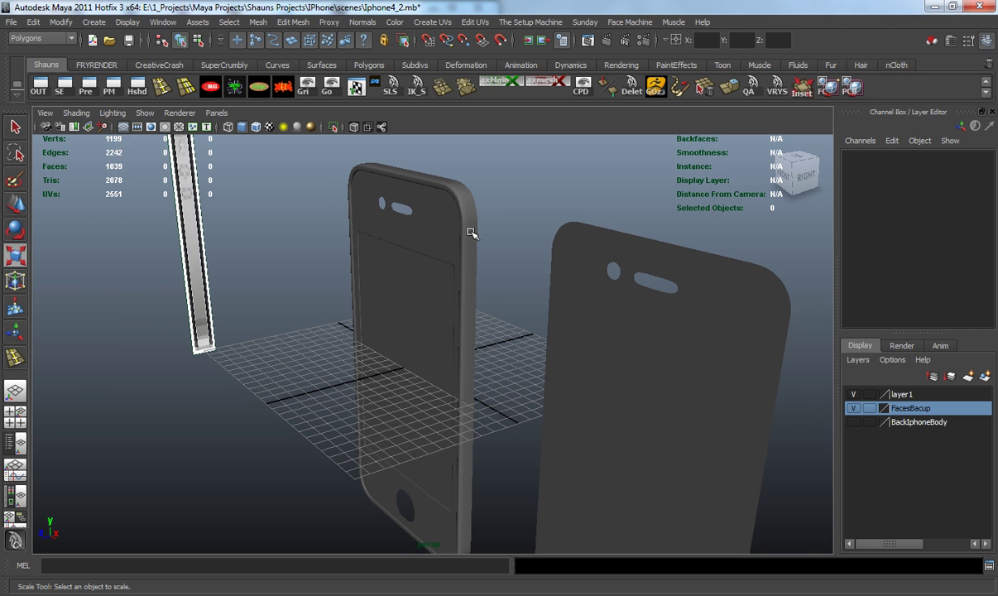